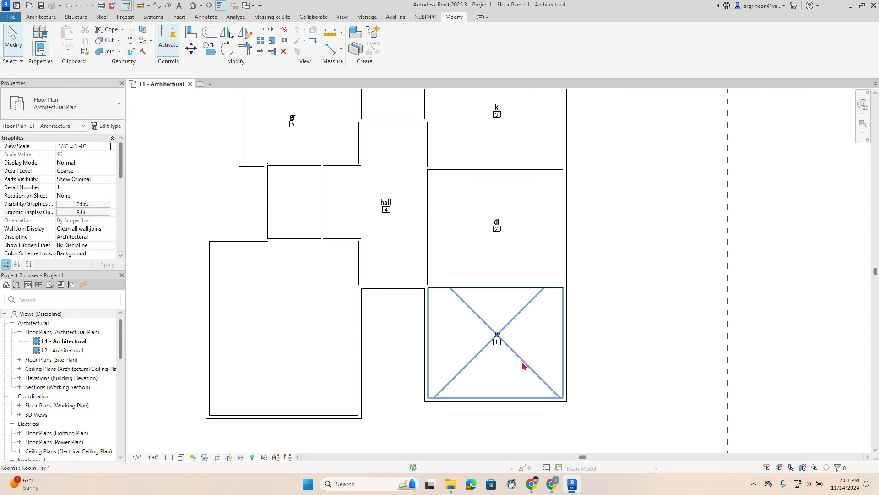
- Turn on Show Area in the Room Tag type of the living room's tag and apply it to the plan
{"action": "left_click", "coordinate": [523, 365]}
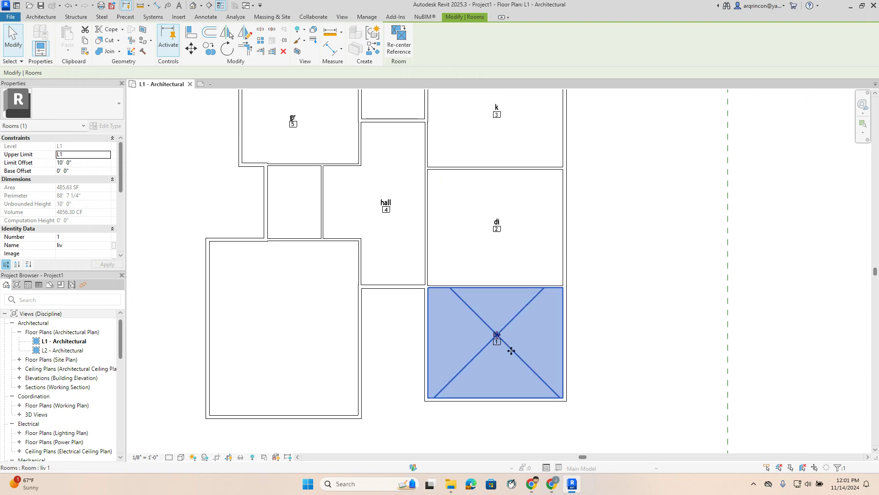
{"action": "scroll", "coordinate": [511, 348], "scroll_direction": "up", "scroll_amount": 2}
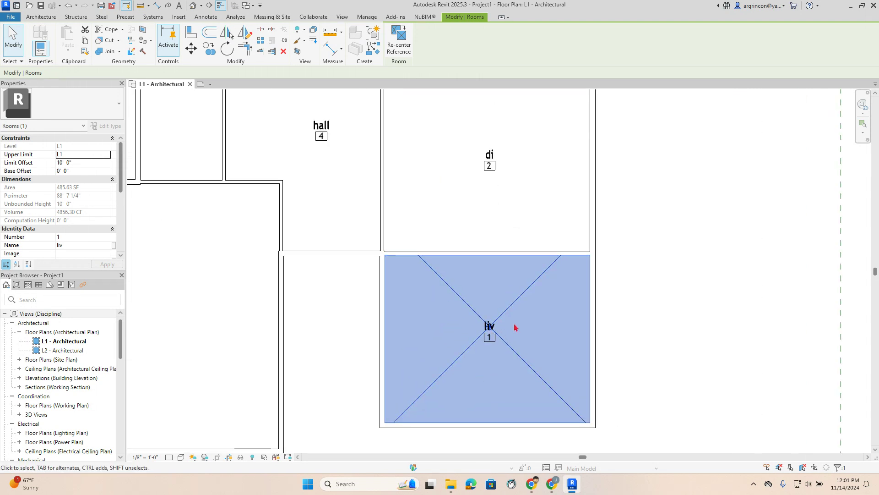
{"action": "left_click", "coordinate": [446, 202]}
{"action": "left_click", "coordinate": [653, 290]}
{"action": "left_click", "coordinate": [490, 335]}
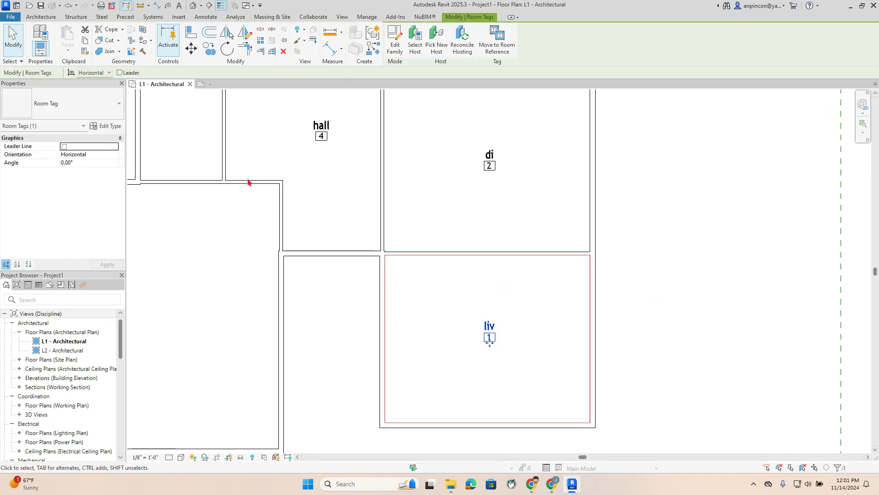
{"action": "left_click", "coordinate": [112, 126]}
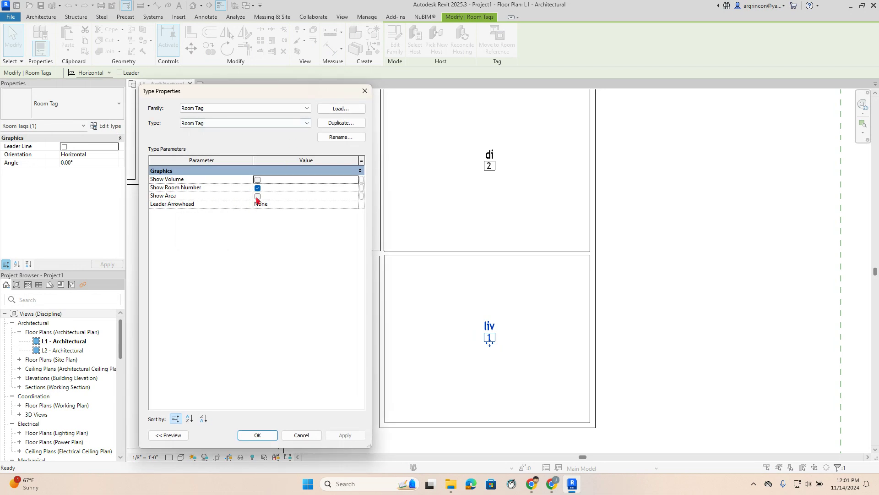
{"action": "left_click", "coordinate": [257, 196]}
{"action": "left_click", "coordinate": [346, 435]}
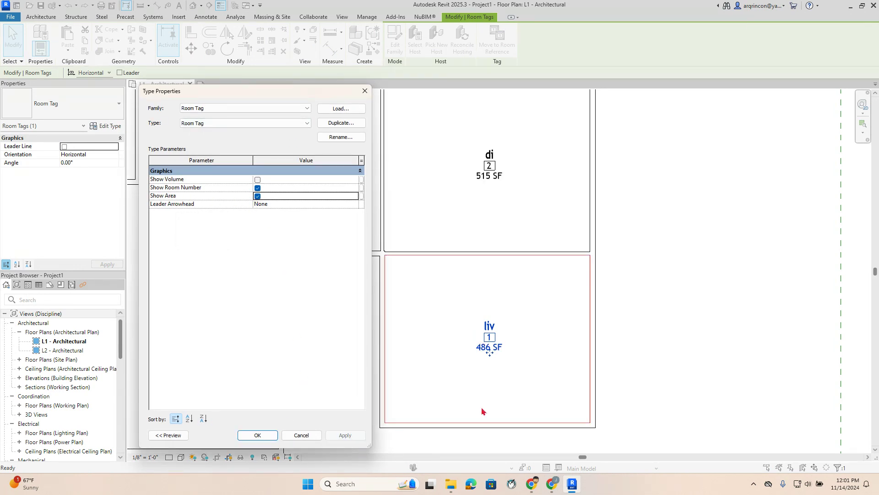
{"action": "left_click", "coordinate": [276, 434]}
{"action": "left_click", "coordinate": [632, 355]}
{"action": "scroll", "coordinate": [630, 315], "scroll_direction": "down", "scroll_amount": 2}
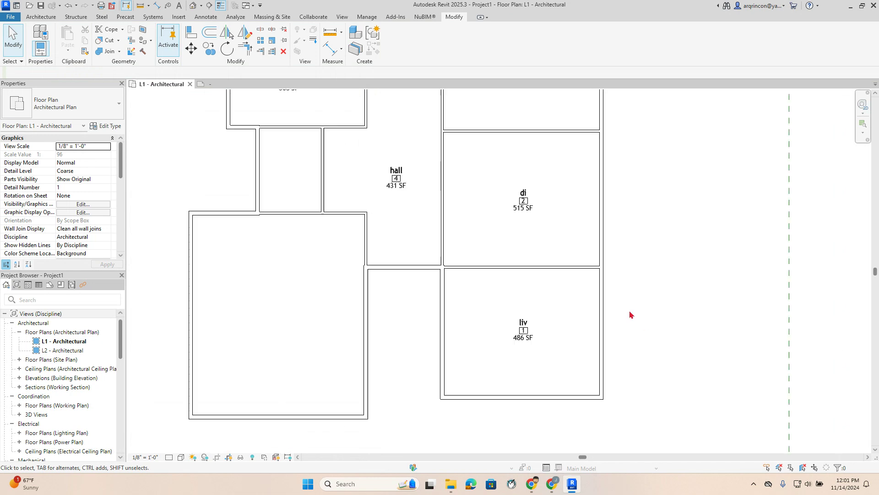
- Move the long exterior wall on the east side of the kitchen, dining and living rooms inward to shrink all three
{"action": "scroll", "coordinate": [627, 316], "scroll_direction": "down", "scroll_amount": 2}
{"action": "scroll", "coordinate": [595, 325], "scroll_direction": "up", "scroll_amount": 5}
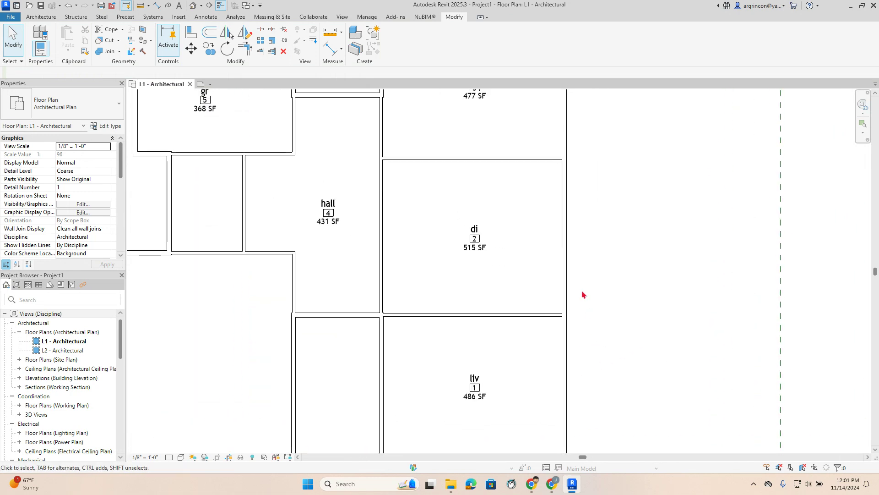
{"action": "left_click_drag", "start_coordinate": [566, 285], "coordinate": [544, 281]}
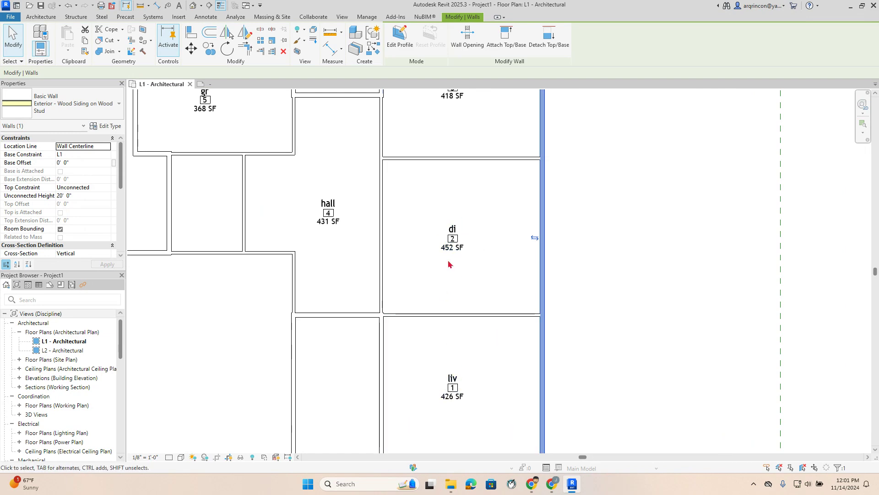
{"action": "left_click", "coordinate": [569, 320]}
{"action": "scroll", "coordinate": [568, 330], "scroll_direction": "down", "scroll_amount": 3}
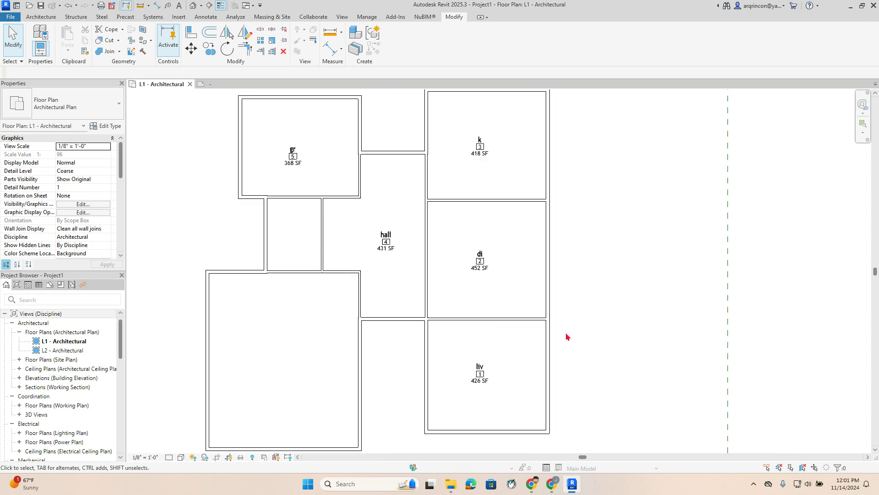
{"action": "middle_click_drag", "start_coordinate": [567, 335], "coordinate": [576, 260]}
{"action": "scroll", "coordinate": [543, 271], "scroll_direction": "up", "scroll_amount": 2}
{"action": "middle_click_drag", "start_coordinate": [528, 285], "coordinate": [448, 343]}
{"action": "scroll", "coordinate": [461, 324], "scroll_direction": "up", "scroll_amount": 2}
{"action": "scroll", "coordinate": [448, 343], "scroll_direction": "down", "scroll_amount": 1}
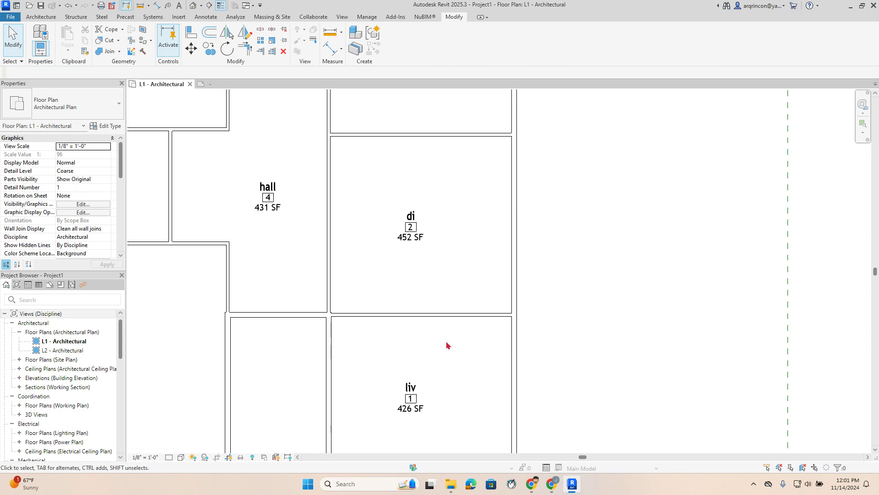
- Place tagged rooms in the small enclosed space west of the hall and in the large space below it
{"action": "left_click", "coordinate": [33, 18]}
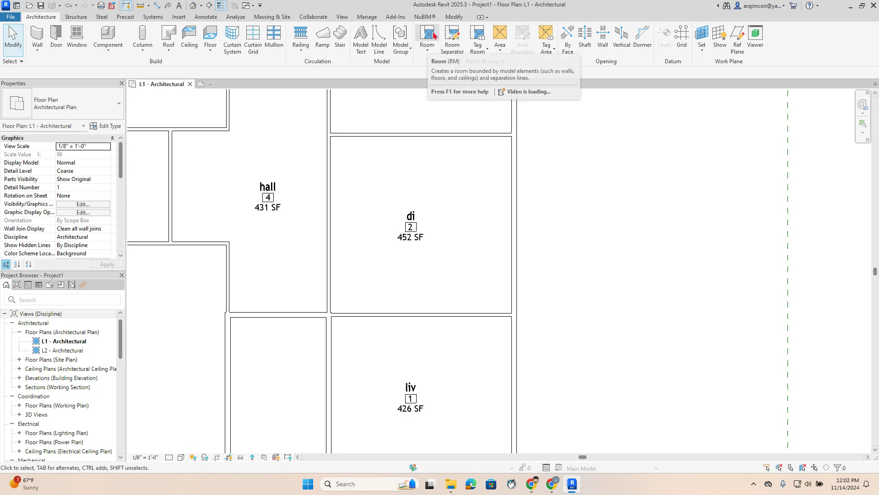
{"action": "scroll", "coordinate": [438, 121], "scroll_direction": "down", "scroll_amount": 3}
{"action": "middle_click_drag", "start_coordinate": [438, 122], "coordinate": [495, 183]}
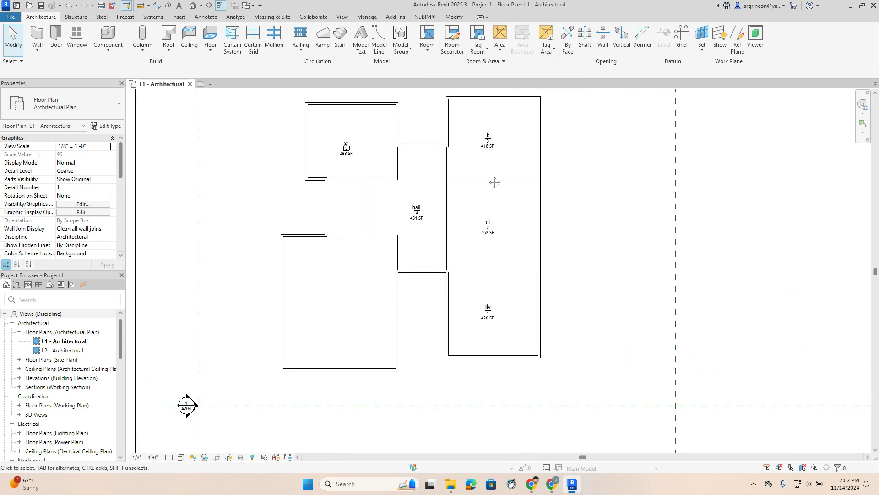
{"action": "scroll", "coordinate": [495, 183], "scroll_direction": "up", "scroll_amount": 3}
{"action": "left_click", "coordinate": [429, 52]}
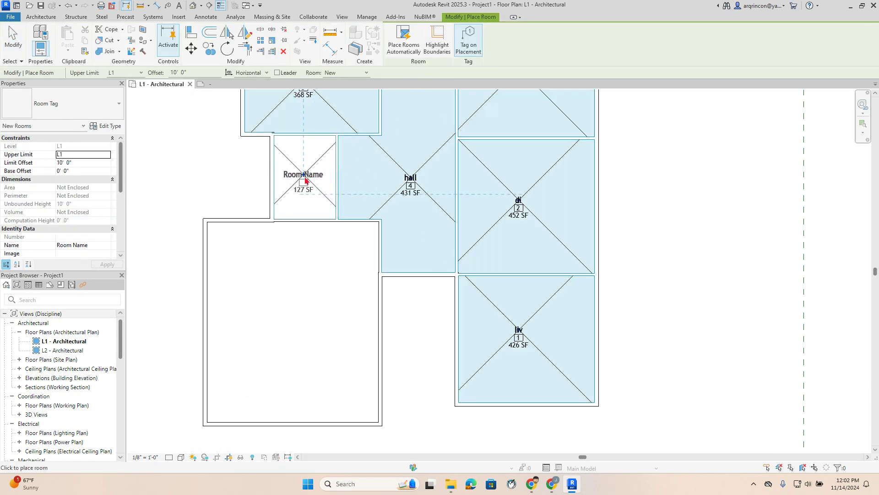
{"action": "left_click", "coordinate": [304, 178]}
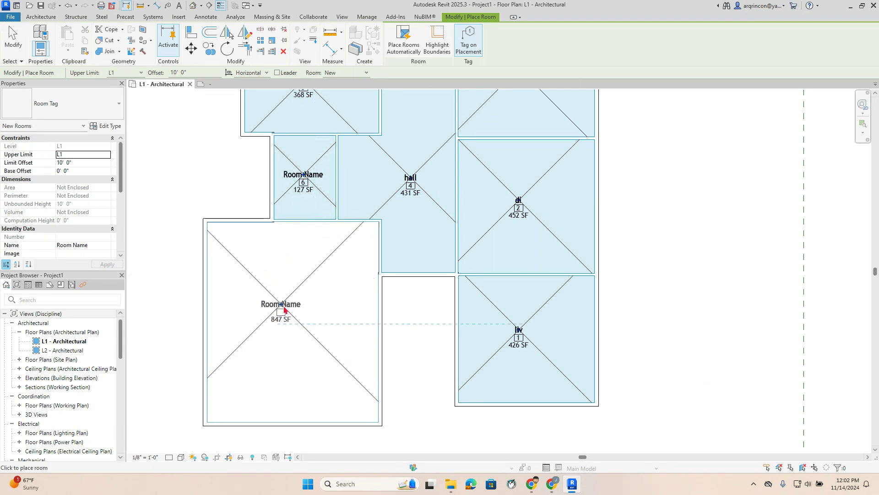
{"action": "left_click", "coordinate": [295, 322]}
{"action": "key", "text": "Escape"}
{"action": "key", "text": "Escape"}
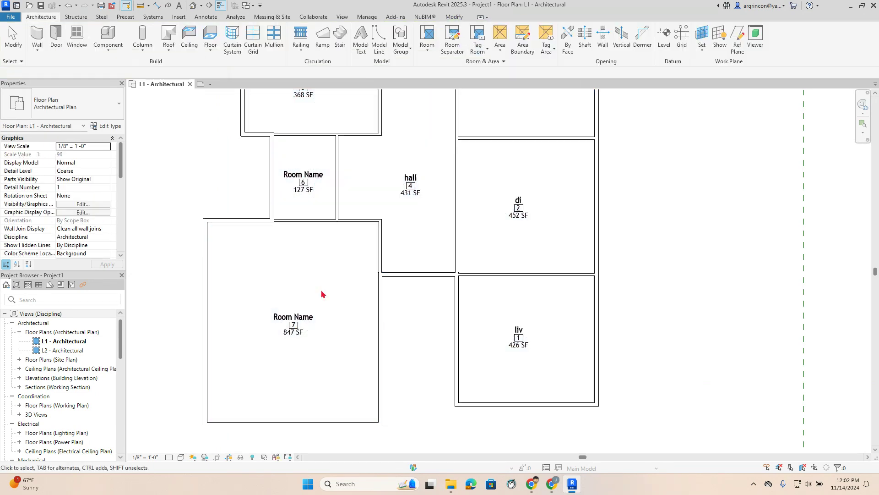
- Rename the large room 7 in the southwest corner as g in its room tag
{"action": "scroll", "coordinate": [312, 317], "scroll_direction": "up", "scroll_amount": 3}
{"action": "left_click", "coordinate": [310, 319]}
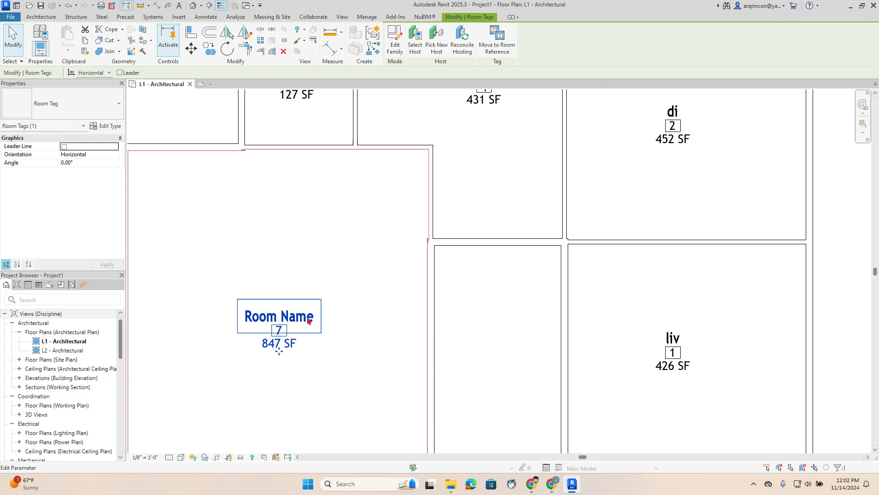
{"action": "left_click", "coordinate": [309, 320]}
{"action": "type", "text": "g"}
{"action": "scroll", "coordinate": [332, 254], "scroll_direction": "down", "scroll_amount": 2}
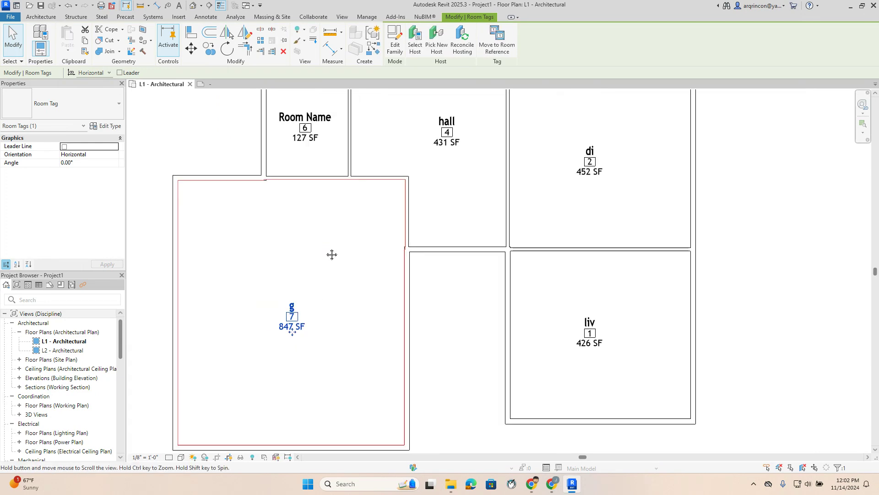
- Rename the small room 6 beside the hall as rr in its room tag
{"action": "scroll", "coordinate": [303, 196], "scroll_direction": "up", "scroll_amount": 3}
{"action": "left_click", "coordinate": [340, 182]}
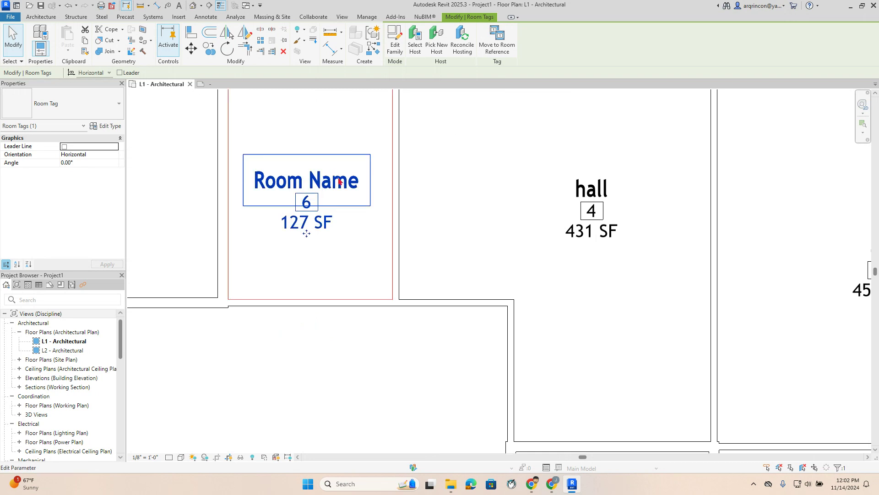
{"action": "left_click", "coordinate": [340, 182]}
{"action": "type", "text": "rr"}
{"action": "left_click", "coordinate": [360, 247]}
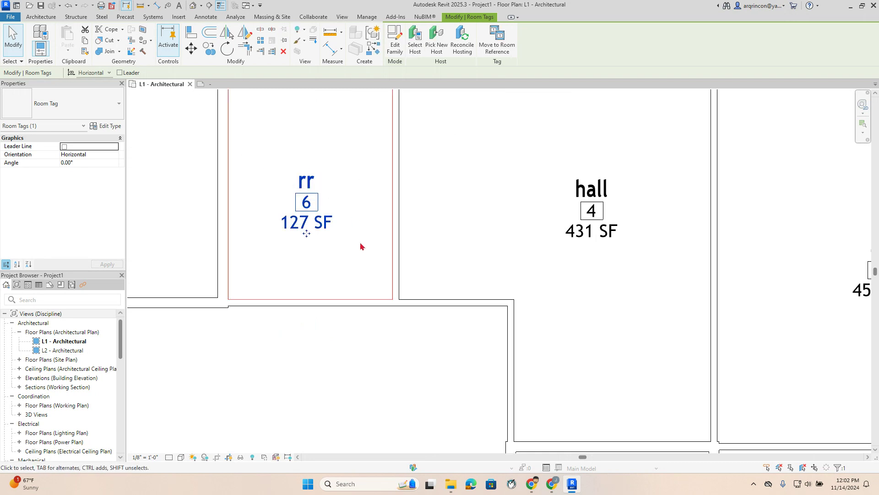
{"action": "left_click", "coordinate": [361, 244]}
- Move the hall's south exterior wall down to about 13' above the living room's south wall, enlarging the hall
{"action": "scroll", "coordinate": [369, 243], "scroll_direction": "down", "scroll_amount": 4}
{"action": "middle_click_drag", "start_coordinate": [429, 240], "coordinate": [295, 247]}
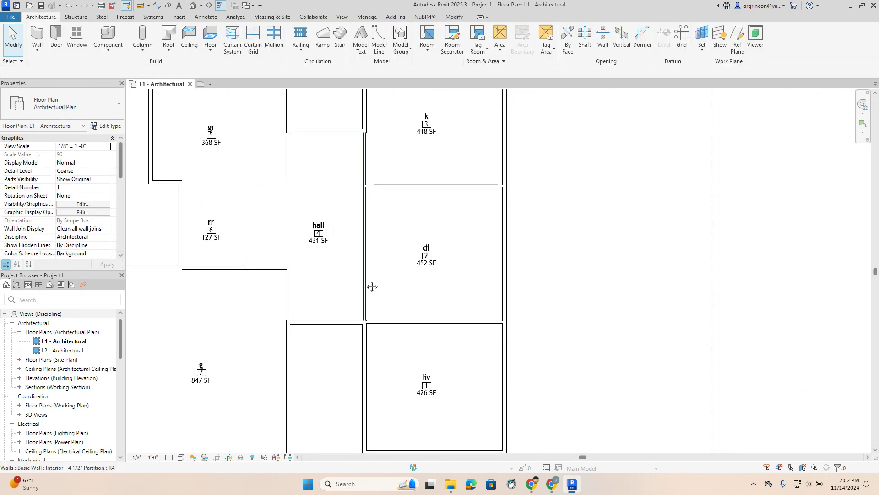
{"action": "middle_click_drag", "start_coordinate": [372, 287], "coordinate": [353, 186]}
{"action": "scroll", "coordinate": [381, 219], "scroll_direction": "up", "scroll_amount": 2}
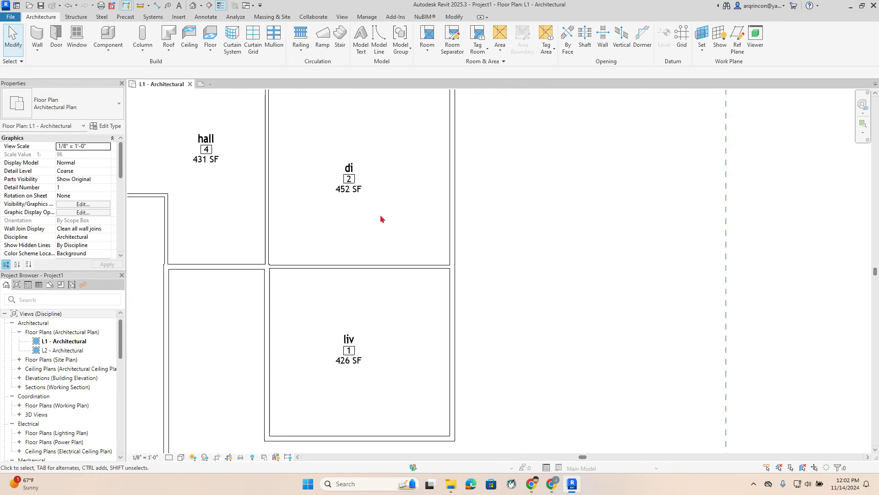
{"action": "middle_click_drag", "start_coordinate": [388, 223], "coordinate": [378, 204]}
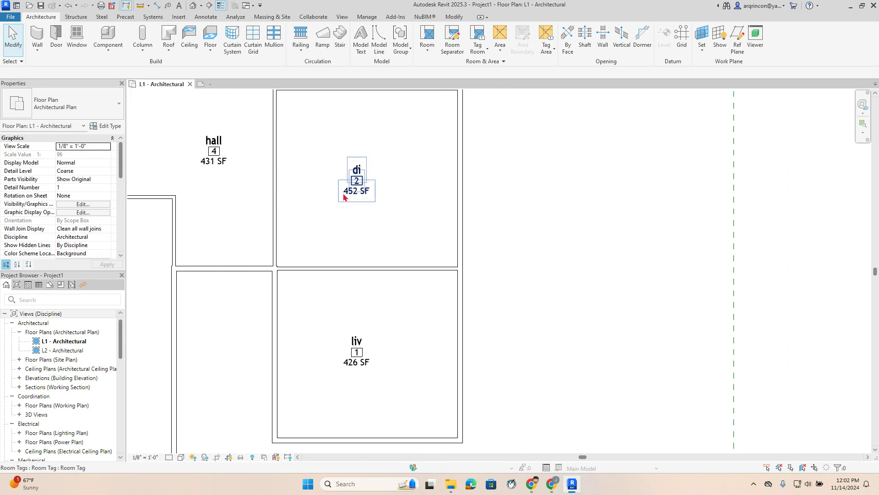
{"action": "middle_click_drag", "start_coordinate": [339, 251], "coordinate": [381, 204]}
{"action": "left_click", "coordinate": [289, 229]}
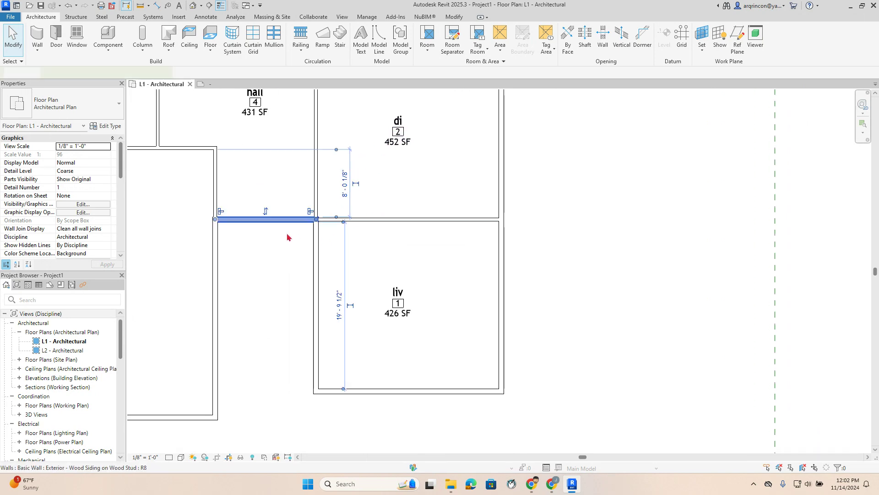
{"action": "left_click_drag", "start_coordinate": [287, 234], "coordinate": [286, 279]}
{"action": "left_click", "coordinate": [381, 256]}
- Move the partition between the dining and living rooms up to about 8'-7" above the hall's south wall
{"action": "left_click", "coordinate": [381, 275]}
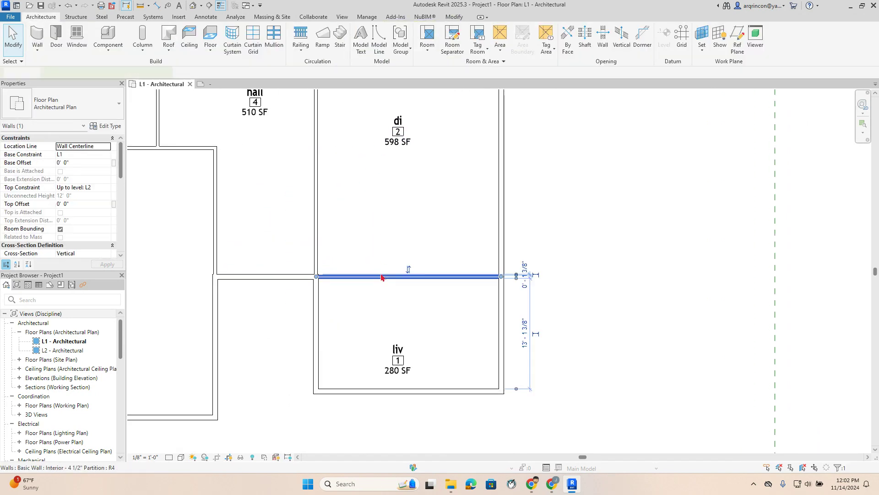
{"action": "left_click_drag", "start_coordinate": [385, 275], "coordinate": [398, 207]}
{"action": "left_click", "coordinate": [410, 241]}
{"action": "scroll", "coordinate": [348, 245], "scroll_direction": "down", "scroll_amount": 2}
{"action": "scroll", "coordinate": [379, 271], "scroll_direction": "up", "scroll_amount": 1}
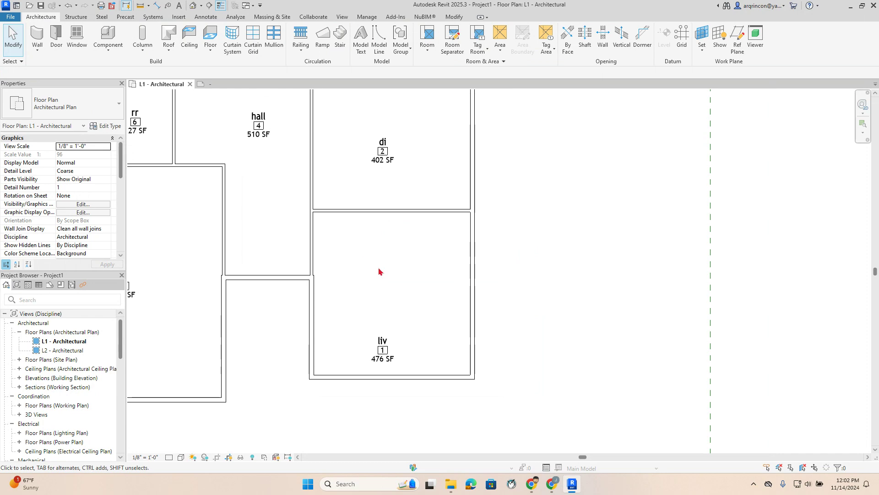
- Shift the dining-living partition slightly back toward the living room so the two rooms are nearly equal in size
{"action": "left_click", "coordinate": [386, 229]}
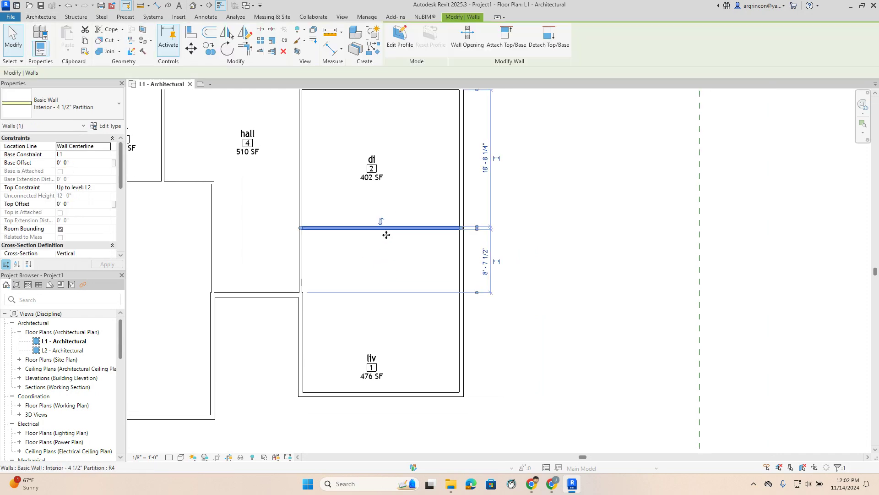
{"action": "left_click_drag", "start_coordinate": [386, 232], "coordinate": [386, 245]}
{"action": "left_click", "coordinate": [355, 255]}
- Cut a rectangular wall opening about 13'-4" wide in the dining-living partition, starting about 4'-5" from its west end
{"action": "scroll", "coordinate": [359, 257], "scroll_direction": "up", "scroll_amount": 3}
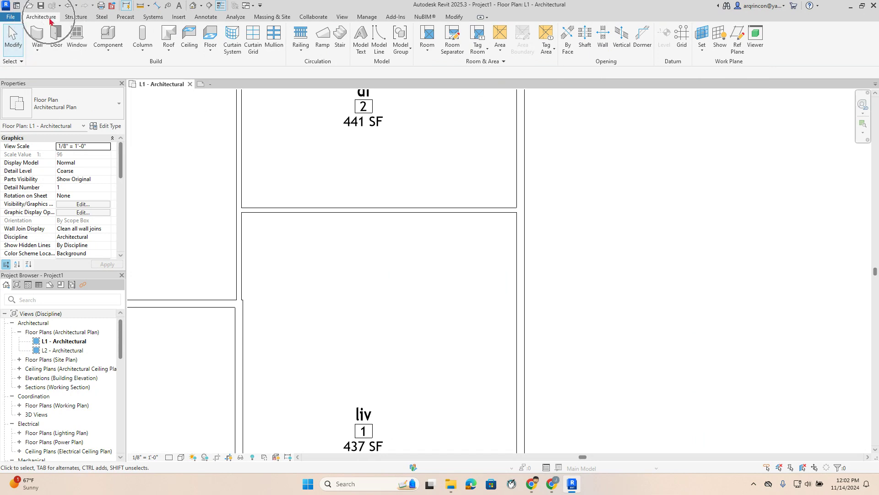
{"action": "left_click", "coordinate": [604, 41]}
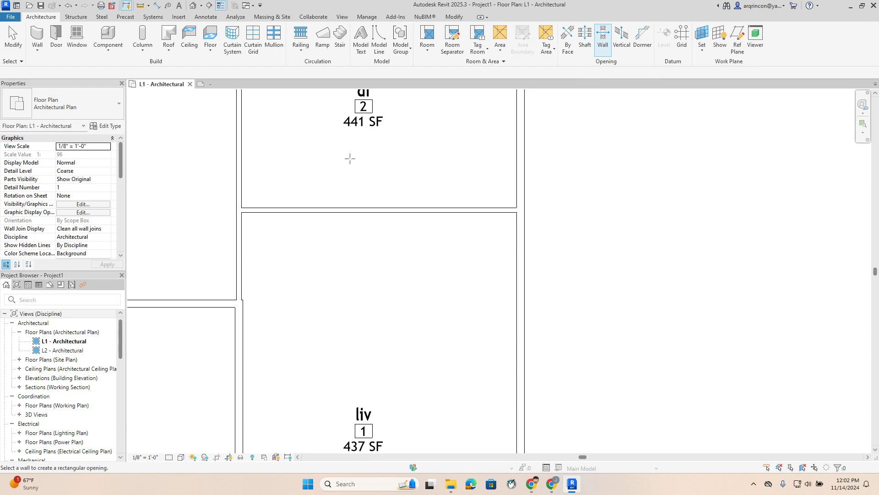
{"action": "left_click", "coordinate": [304, 210]}
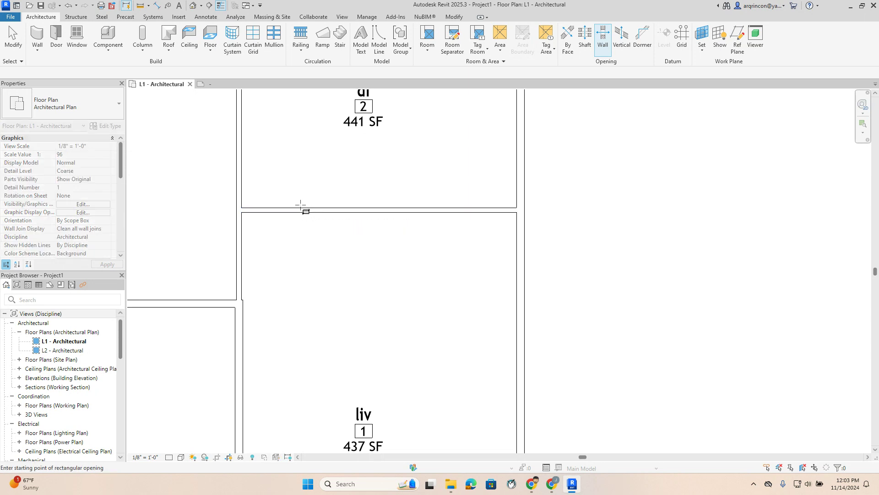
{"action": "left_click", "coordinate": [298, 207]}
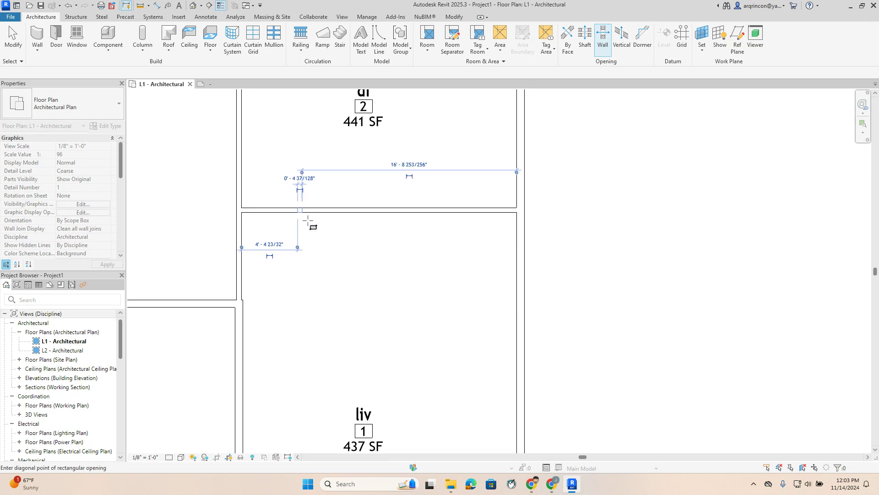
{"action": "left_click", "coordinate": [467, 238]}
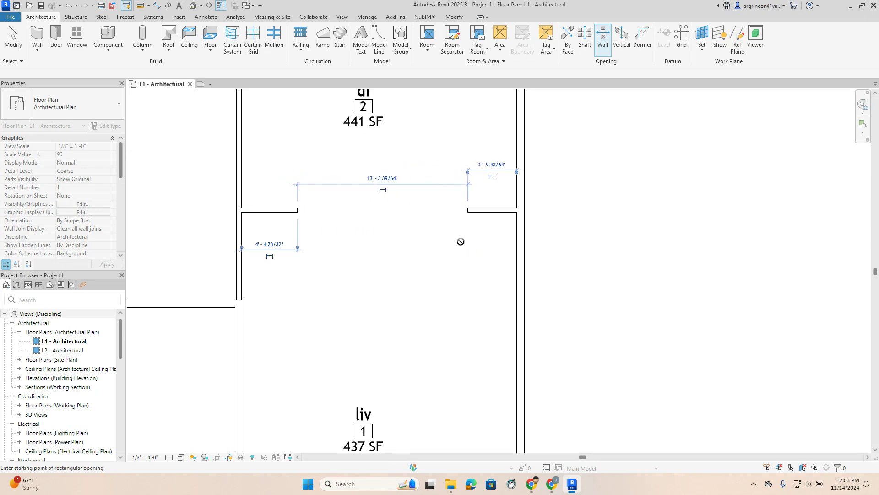
{"action": "key", "text": "Escape"}
{"action": "key", "text": "Escape"}
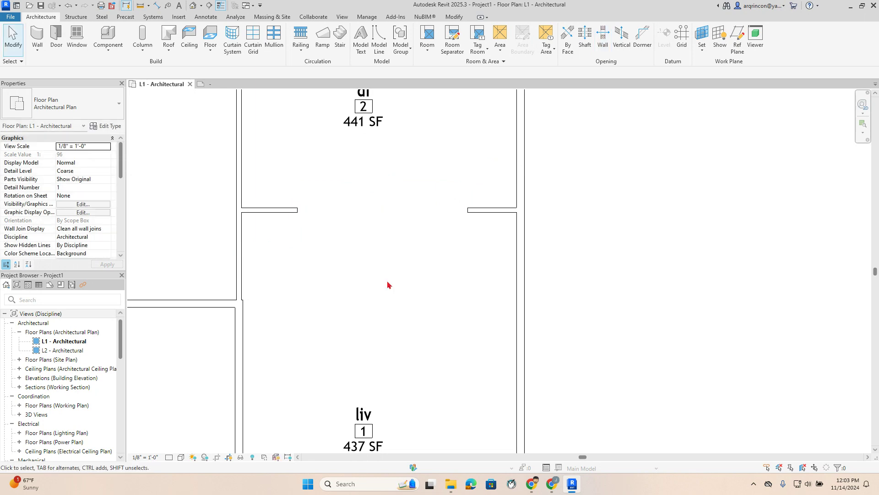
{"action": "scroll", "coordinate": [389, 286], "scroll_direction": "down", "scroll_amount": 3}
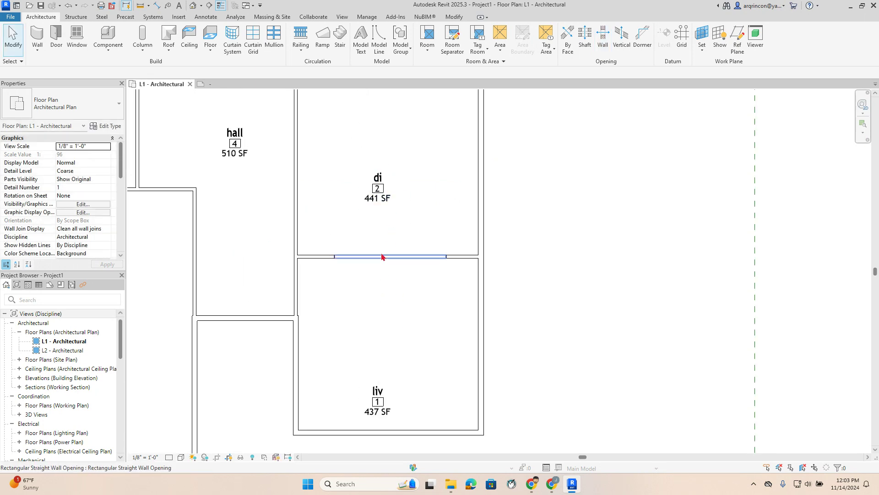
- Try to set the width of the dining-living wall opening to 14'
{"action": "left_click", "coordinate": [382, 257]}
{"action": "scroll", "coordinate": [382, 256], "scroll_direction": "up", "scroll_amount": 2}
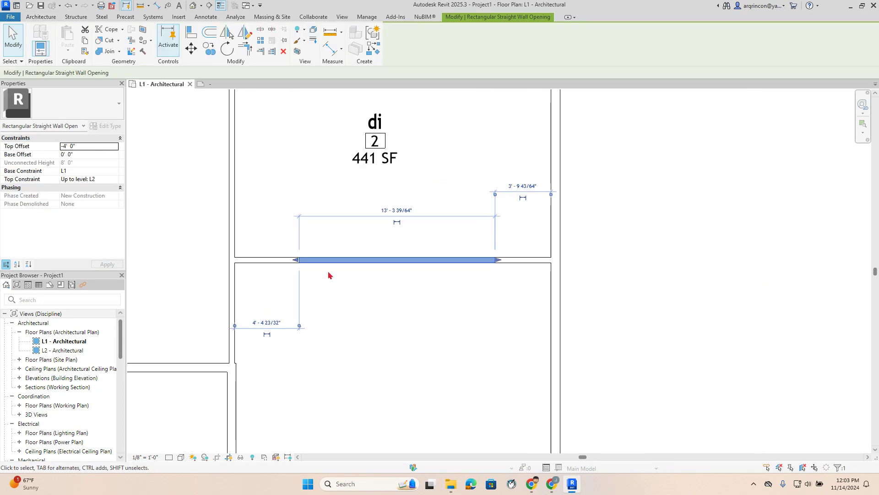
{"action": "left_click", "coordinate": [396, 209]}
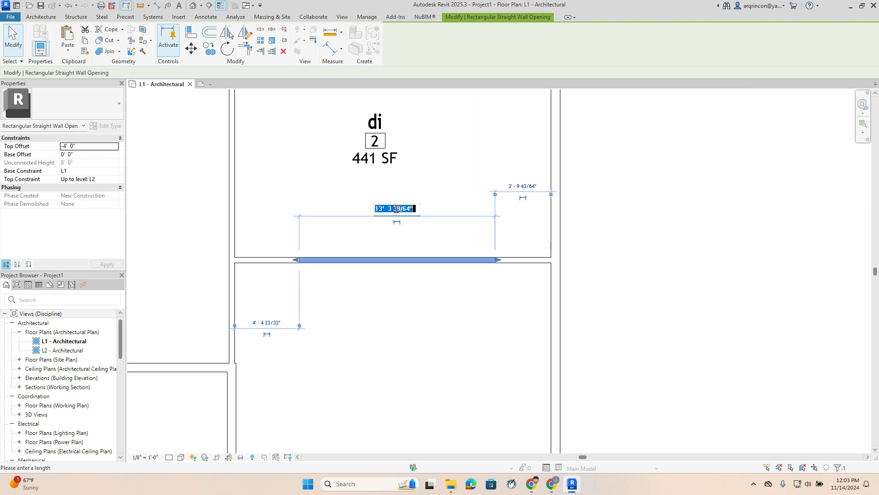
{"action": "type", "text": "14"}
{"action": "key", "text": "Return"}
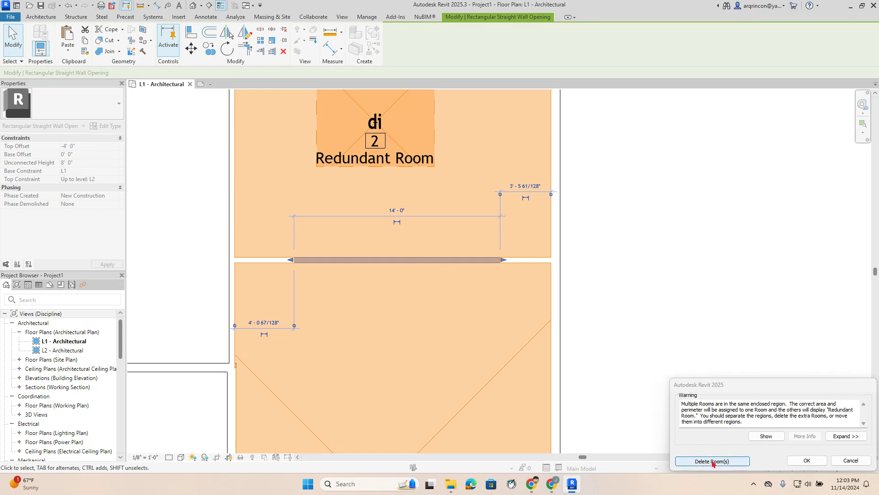
{"action": "left_click", "coordinate": [851, 460]}
{"action": "scroll", "coordinate": [632, 317], "scroll_direction": "down", "scroll_amount": 3}
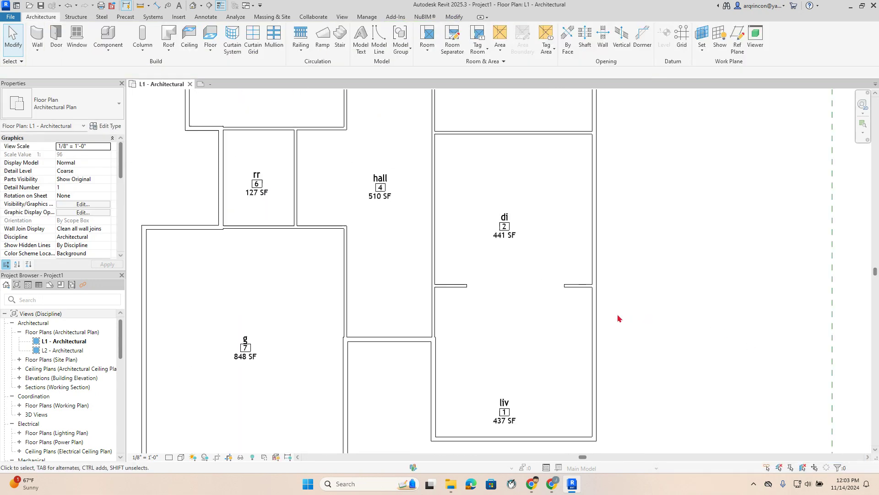
{"action": "scroll", "coordinate": [517, 306], "scroll_direction": "up", "scroll_amount": 3}
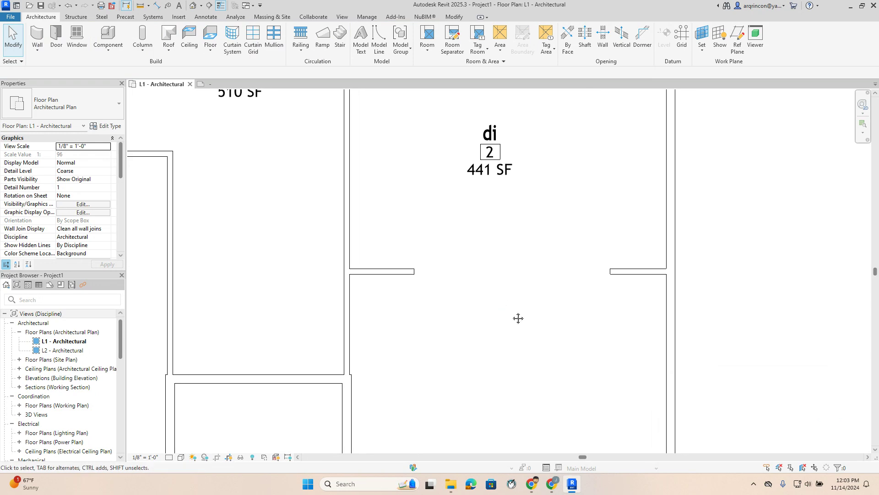
{"action": "middle_click_drag", "start_coordinate": [518, 318], "coordinate": [464, 310]}
{"action": "scroll", "coordinate": [412, 289], "scroll_direction": "up", "scroll_amount": 1}
{"action": "left_click", "coordinate": [412, 265]}
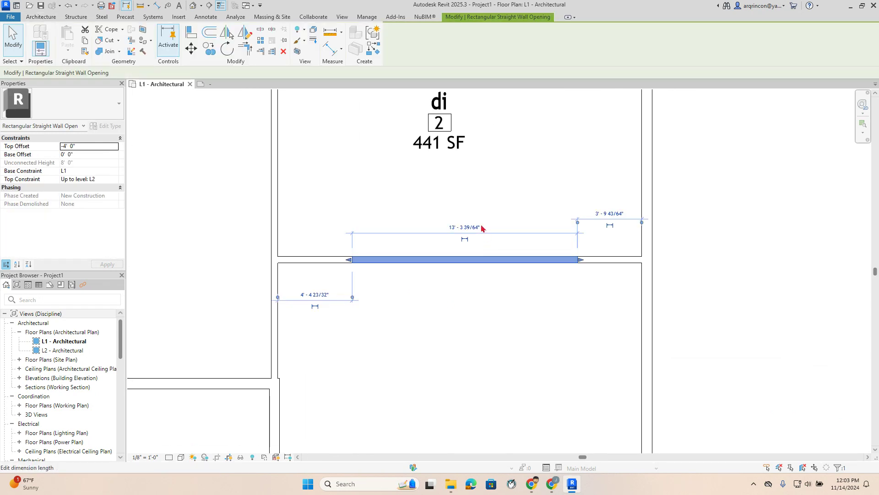
{"action": "left_click", "coordinate": [740, 308]}
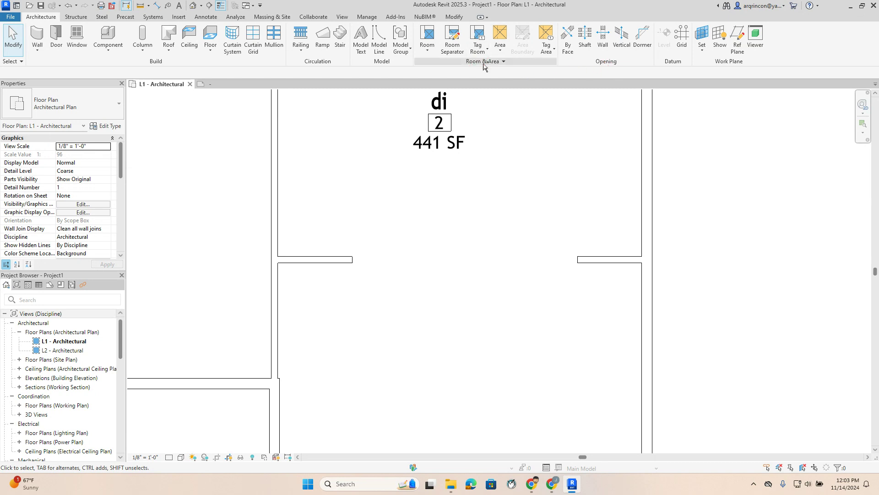
- Draw a room separation line across the dining-living wall opening, along the partition's centreline from one jamb to the other
{"action": "left_click", "coordinate": [458, 53]}
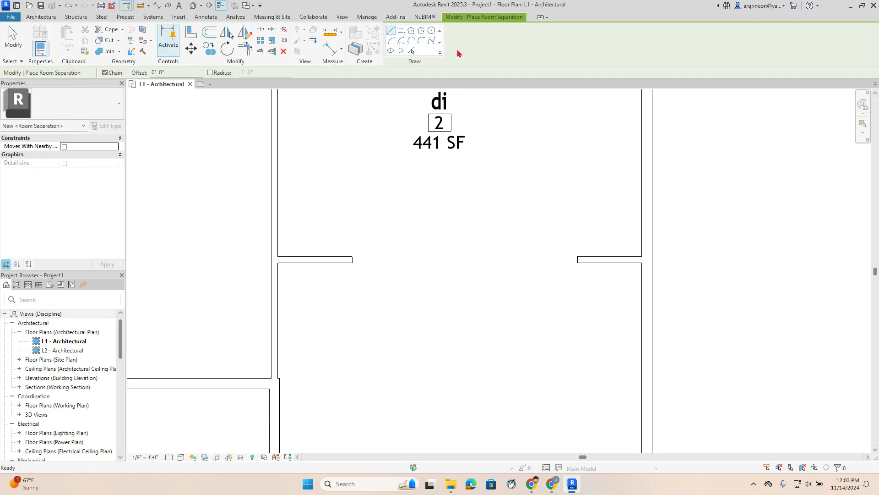
{"action": "scroll", "coordinate": [364, 269], "scroll_direction": "up", "scroll_amount": 3}
{"action": "middle_click_drag", "start_coordinate": [364, 269], "coordinate": [306, 219]}
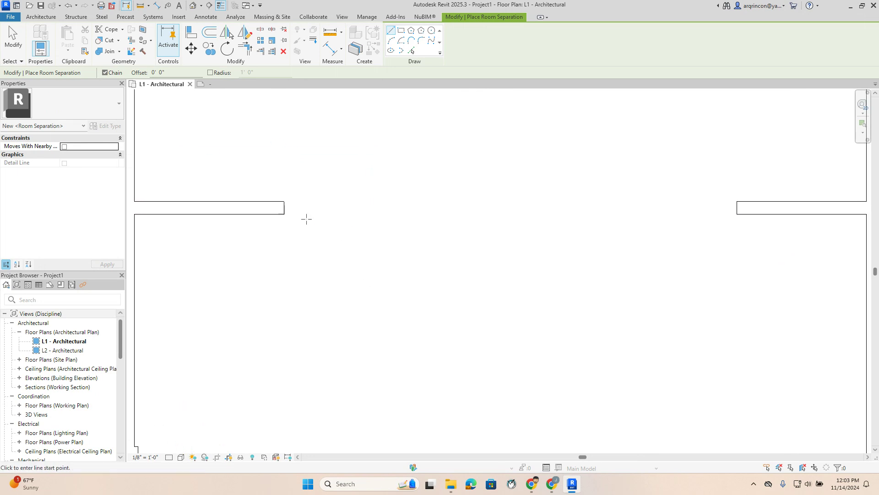
{"action": "left_click", "coordinate": [284, 207]}
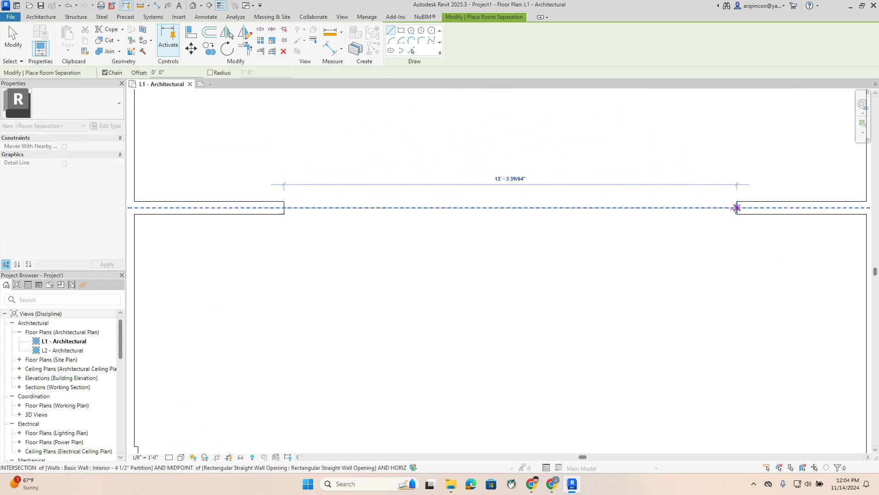
{"action": "left_click", "coordinate": [737, 207]}
{"action": "key", "text": "Escape"}
{"action": "key", "text": "Escape"}
{"action": "scroll", "coordinate": [687, 160], "scroll_direction": "down", "scroll_amount": 2}
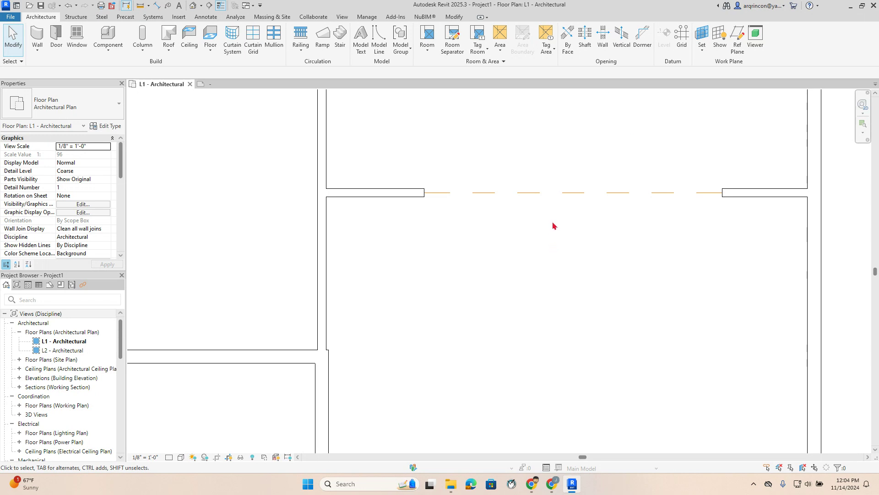
- Undo the room separation line and the wall opening in the dining-living partition
{"action": "middle_click_drag", "start_coordinate": [552, 226], "coordinate": [522, 245]}
{"action": "left_click", "coordinate": [529, 228]}
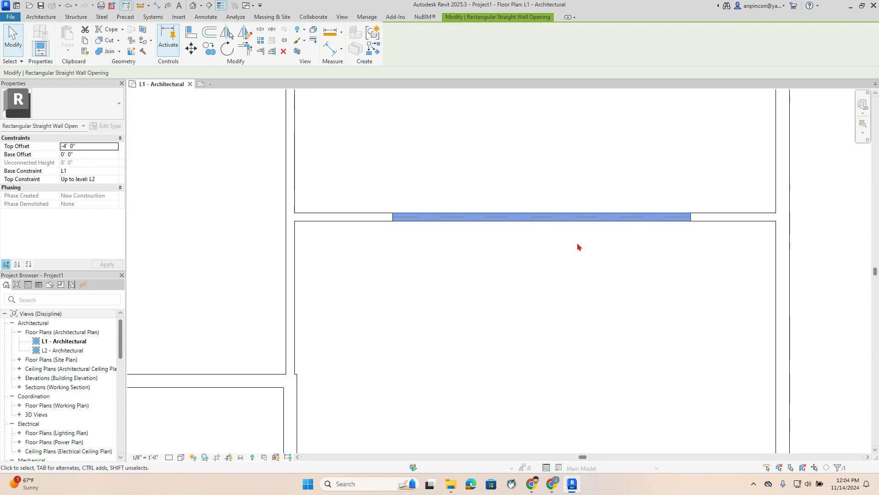
{"action": "key", "text": "Escape"}
{"action": "scroll", "coordinate": [578, 247], "scroll_direction": "up", "scroll_amount": 1}
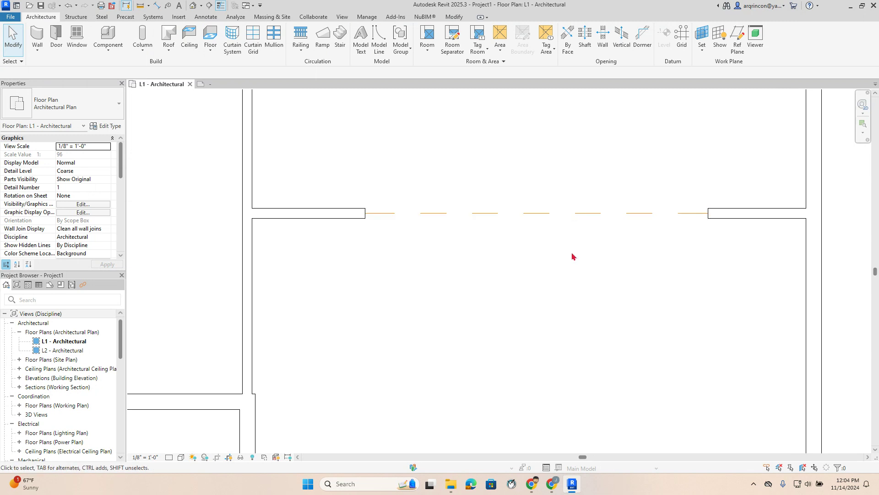
{"action": "scroll", "coordinate": [574, 255], "scroll_direction": "up", "scroll_amount": 1}
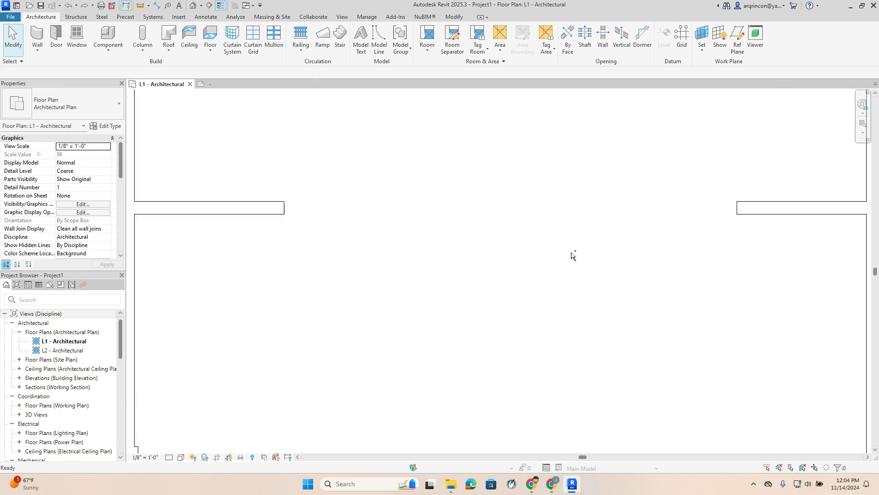
{"action": "scroll", "coordinate": [573, 255], "scroll_direction": "down", "scroll_amount": 2}
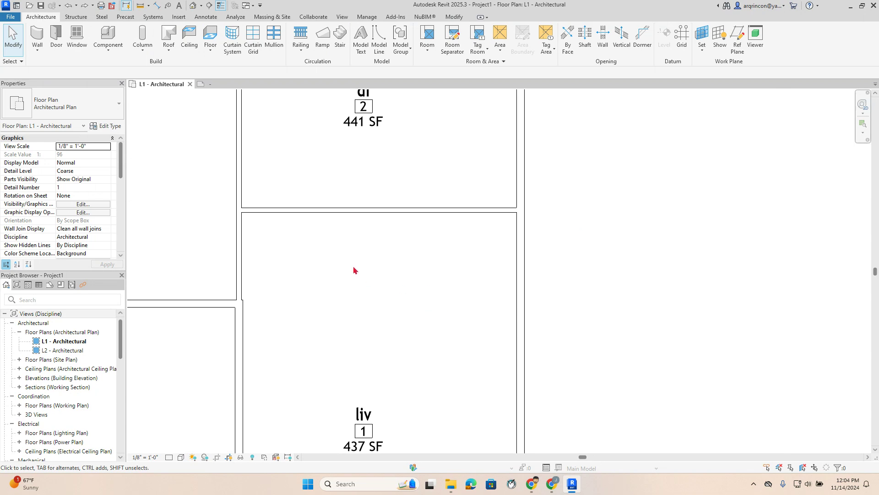
{"action": "scroll", "coordinate": [358, 269], "scroll_direction": "up", "scroll_amount": 1}
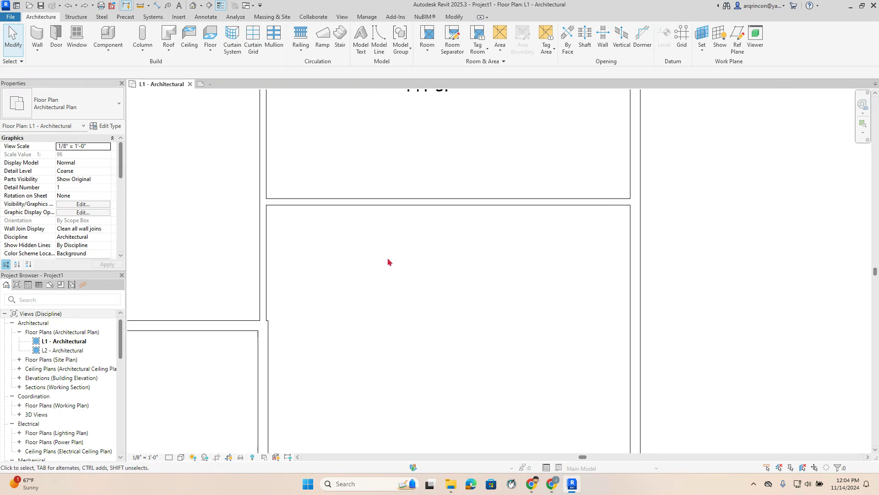
{"action": "scroll", "coordinate": [389, 274], "scroll_direction": "down", "scroll_amount": 1}
{"action": "scroll", "coordinate": [412, 279], "scroll_direction": "up", "scroll_amount": 2}
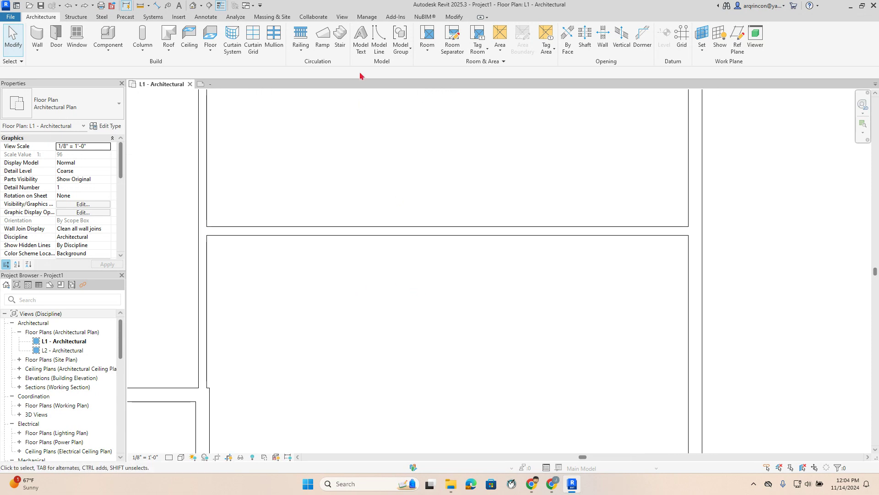
- Draw a three-sided model-line guide across the dining-living partition, 14' wide with sides about 2'-11" long
{"action": "left_click", "coordinate": [379, 37]}
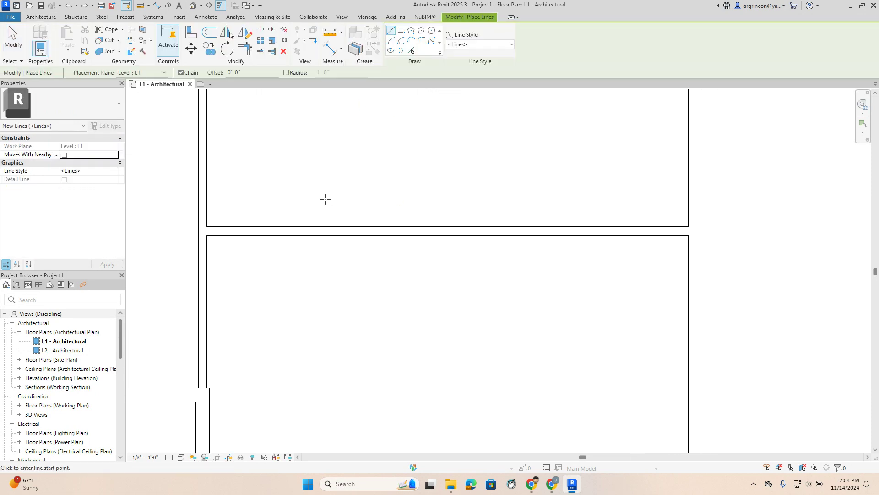
{"action": "left_click", "coordinate": [342, 200]}
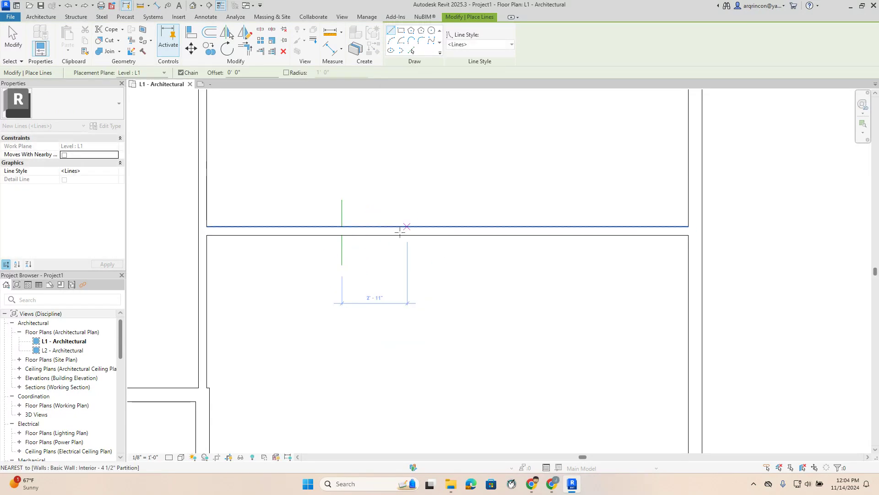
{"action": "left_click", "coordinate": [342, 265]}
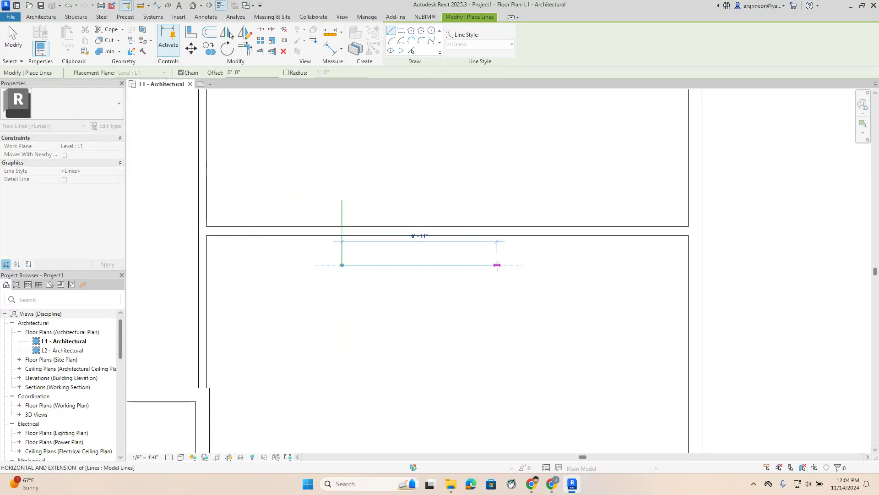
{"action": "type", "text": "14"}
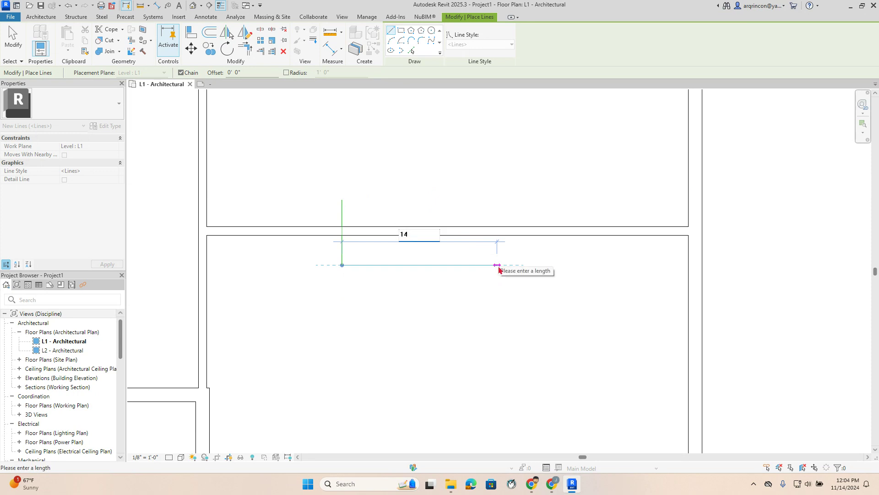
{"action": "key", "text": "Return"}
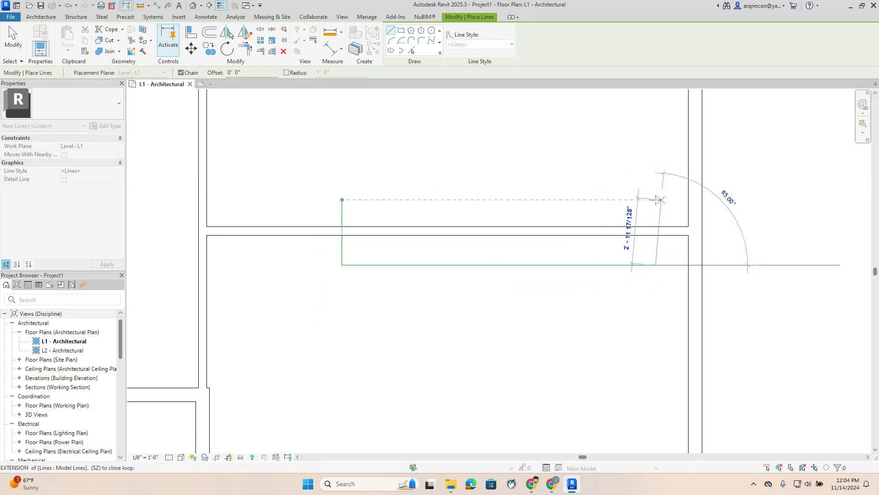
{"action": "left_click", "coordinate": [655, 199]}
{"action": "key", "text": "Escape"}
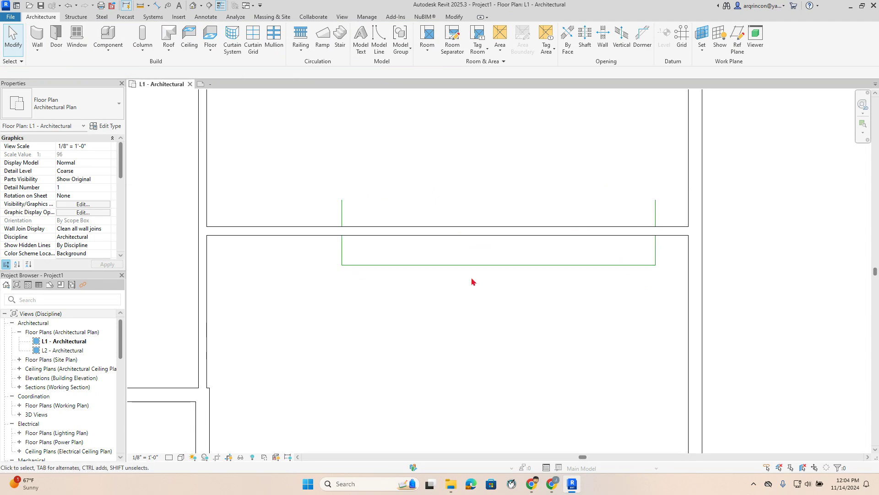
- Shift the three guide lines west so they start about 4'-3" from the partition's west end
{"action": "left_click_drag", "start_coordinate": [313, 157], "coordinate": [664, 284]}
{"action": "left_click_drag", "start_coordinate": [588, 267], "coordinate": [548, 266]}
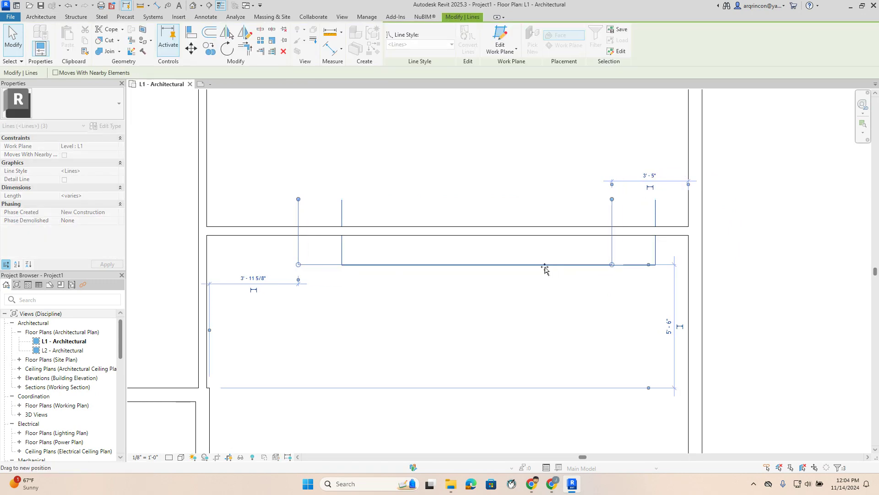
{"action": "left_click", "coordinate": [484, 290]}
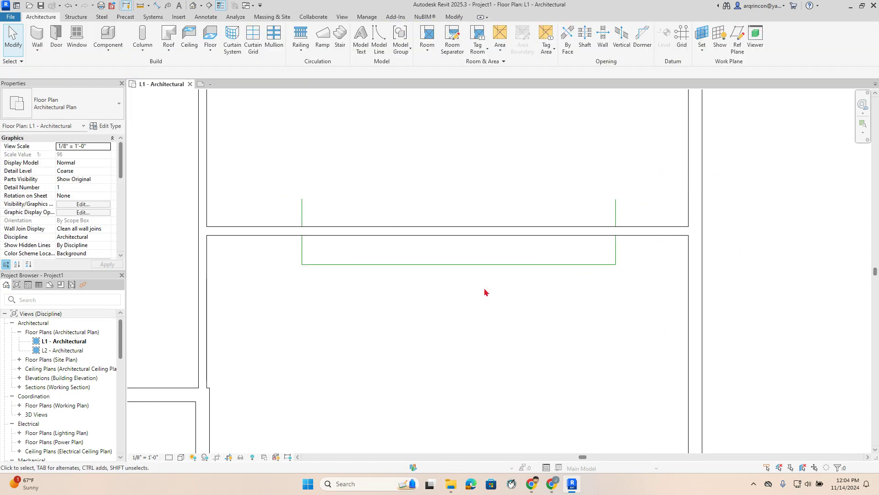
- Draw a 14' room separation line along the partition's centreline between the two vertical guide lines
{"action": "left_click", "coordinate": [447, 51]}
{"action": "scroll", "coordinate": [314, 243], "scroll_direction": "up", "scroll_amount": 2}
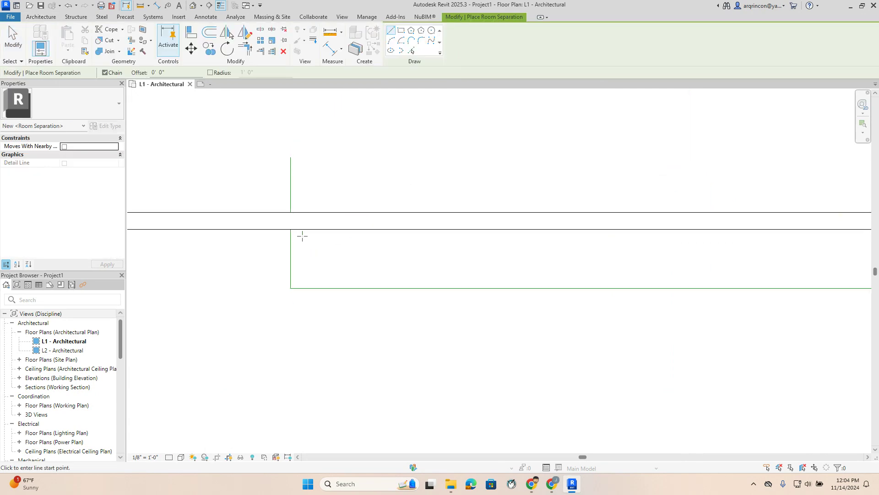
{"action": "left_click", "coordinate": [290, 221]}
{"action": "scroll", "coordinate": [386, 206], "scroll_direction": "down", "scroll_amount": 2}
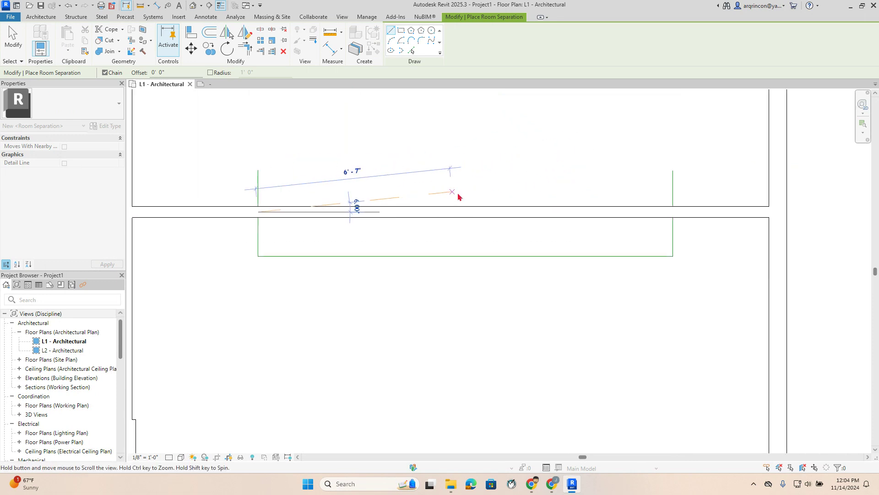
{"action": "left_click", "coordinate": [667, 217]}
{"action": "key", "text": "Escape"}
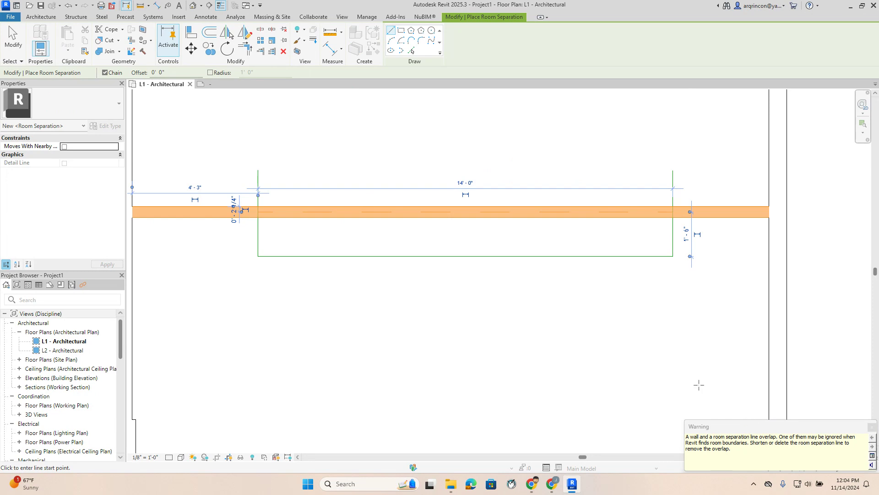
{"action": "key", "text": "Escape"}
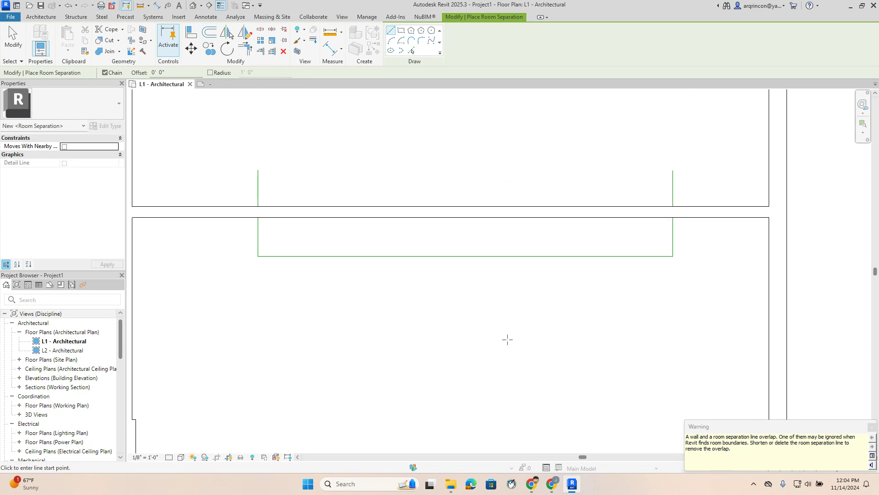
- Cut a rectangular wall opening about 14' wide in the dining-living partition between the vertical guide lines, and select it
{"action": "left_click", "coordinate": [40, 18]}
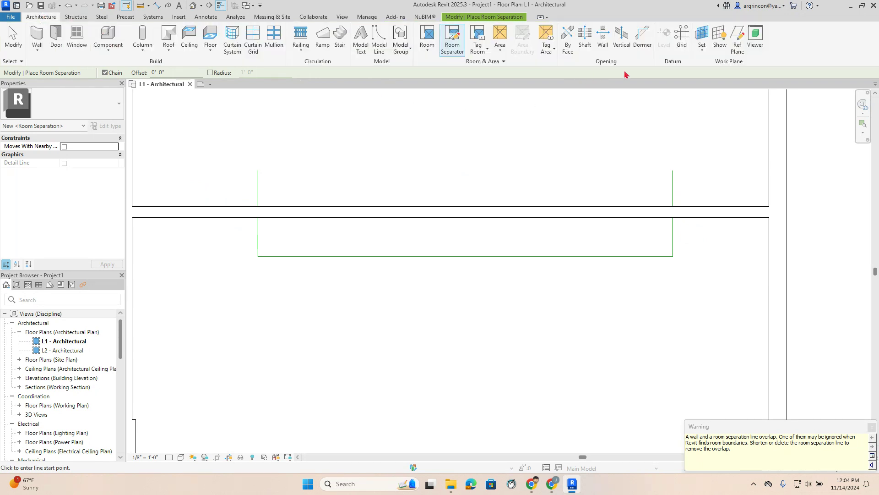
{"action": "left_click", "coordinate": [602, 37]}
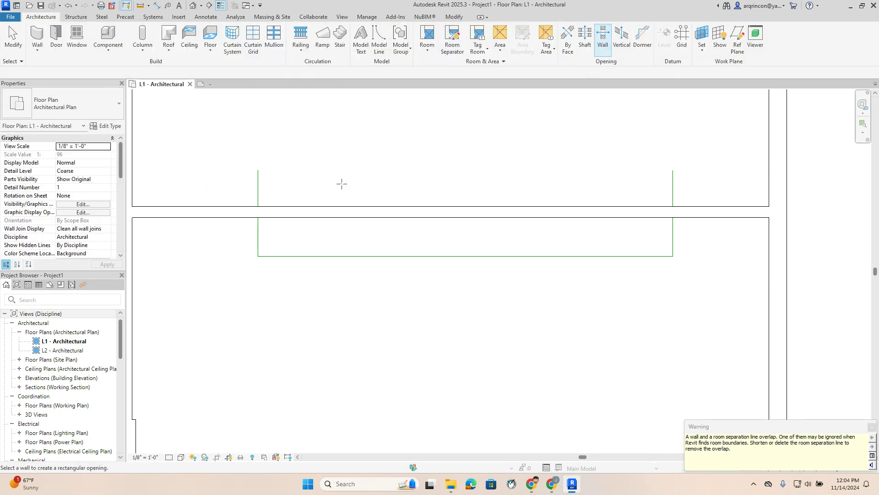
{"action": "left_click", "coordinate": [281, 201]}
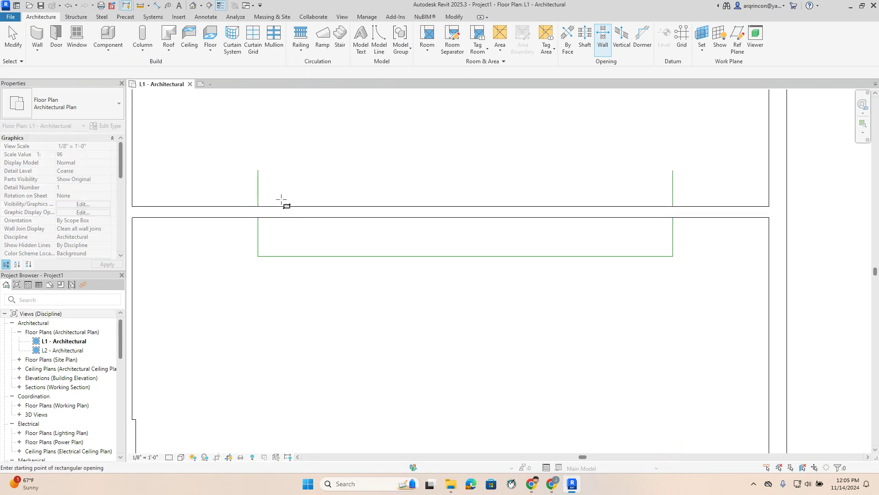
{"action": "left_click", "coordinate": [258, 209]}
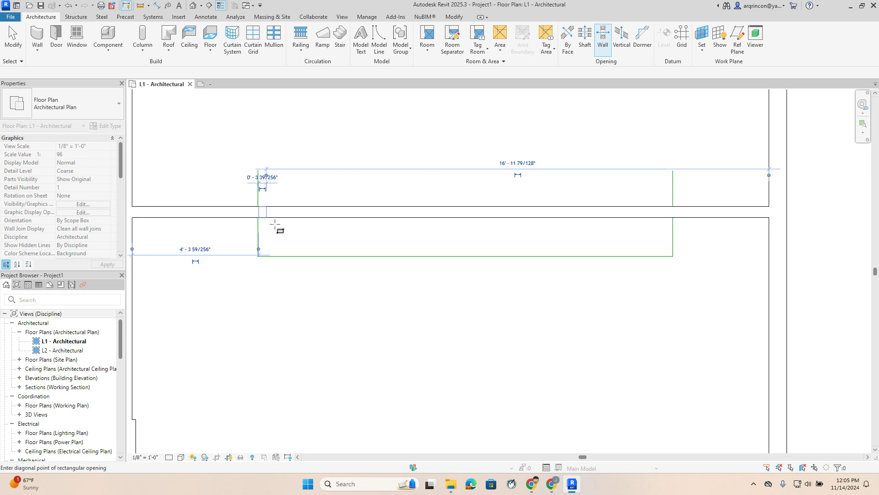
{"action": "left_click", "coordinate": [672, 214]}
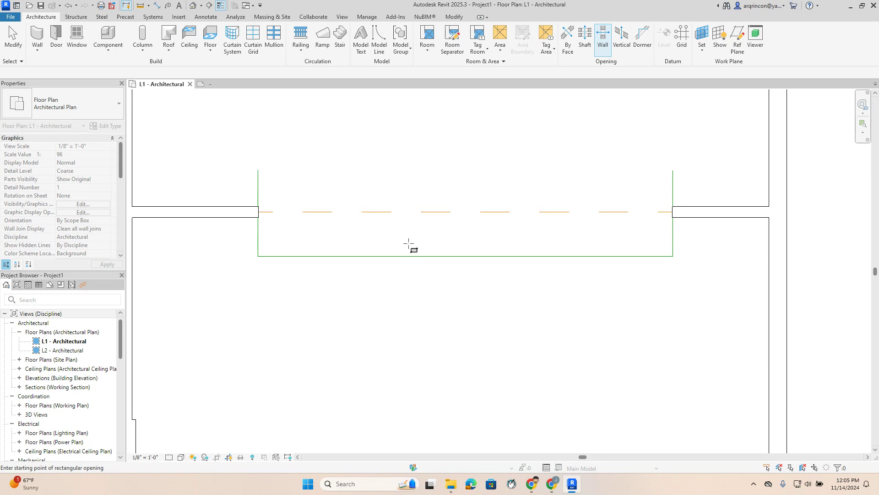
{"action": "key", "text": "Escape"}
{"action": "left_click", "coordinate": [442, 221]}
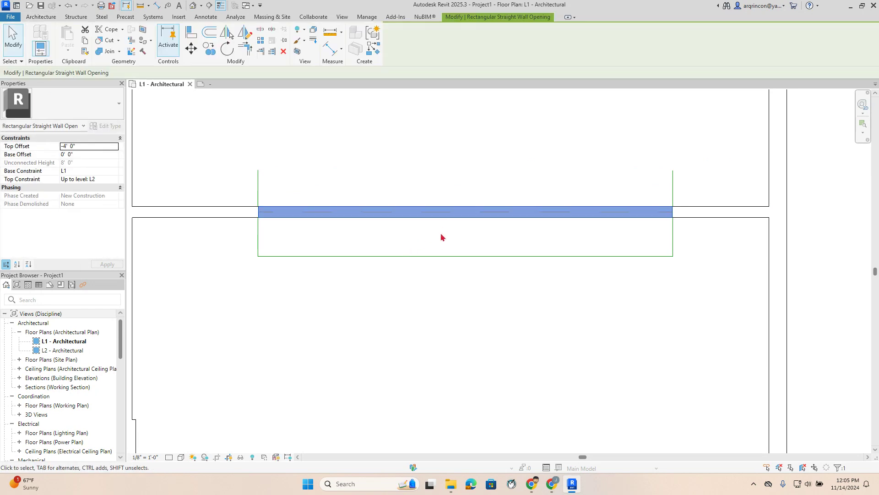
{"action": "key", "text": "Escape"}
{"action": "scroll", "coordinate": [256, 212], "scroll_direction": "up", "scroll_amount": 5}
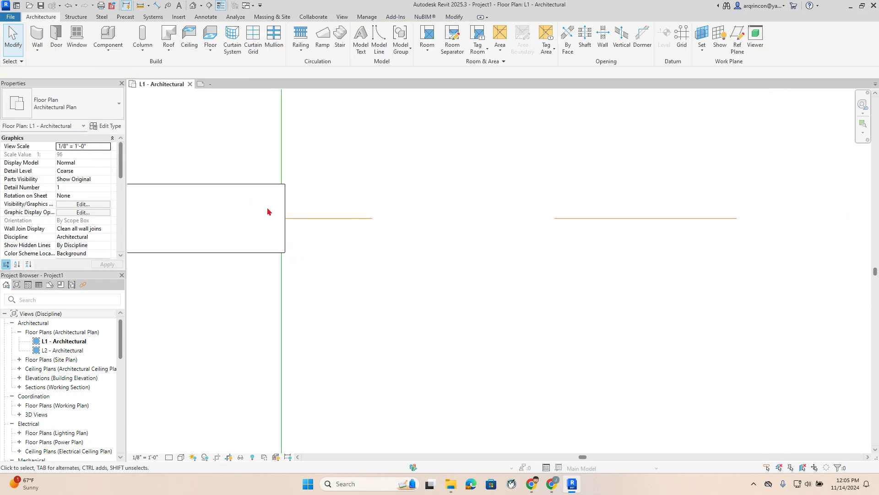
{"action": "key", "text": "a"}
{"action": "key", "text": "l"}
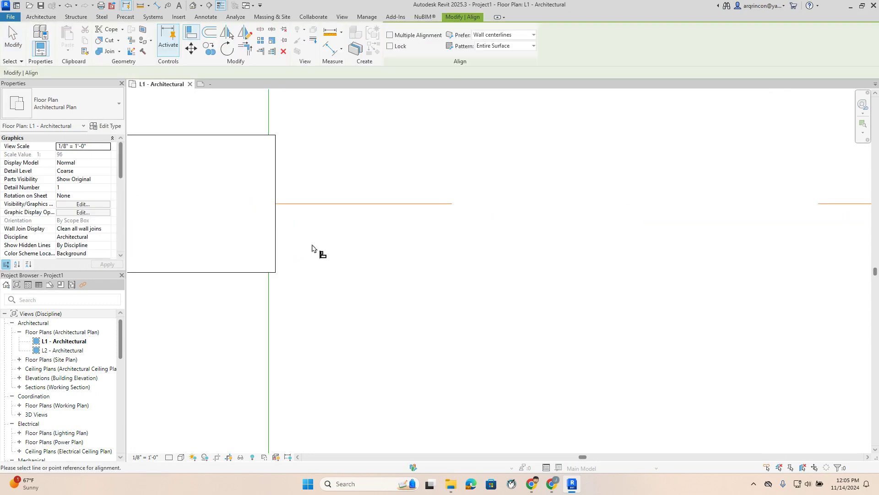
{"action": "left_click", "coordinate": [274, 283]}
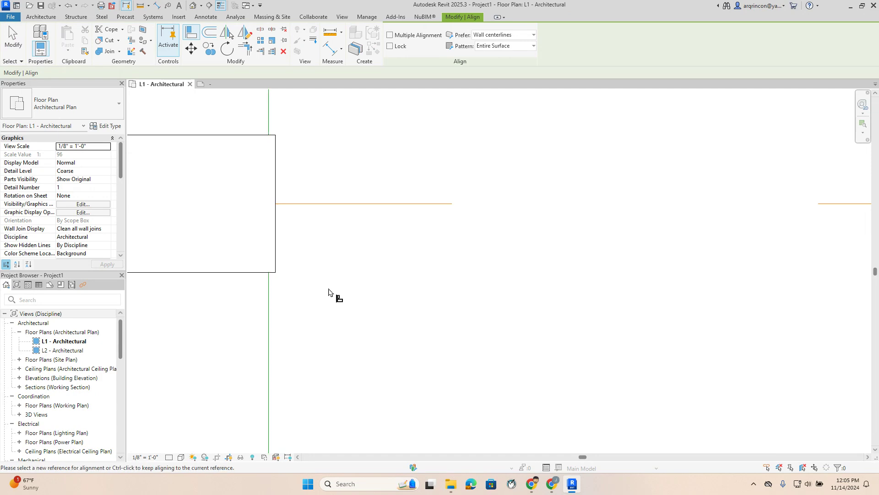
{"action": "key", "text": "Escape"}
{"action": "key", "text": "Escape"}
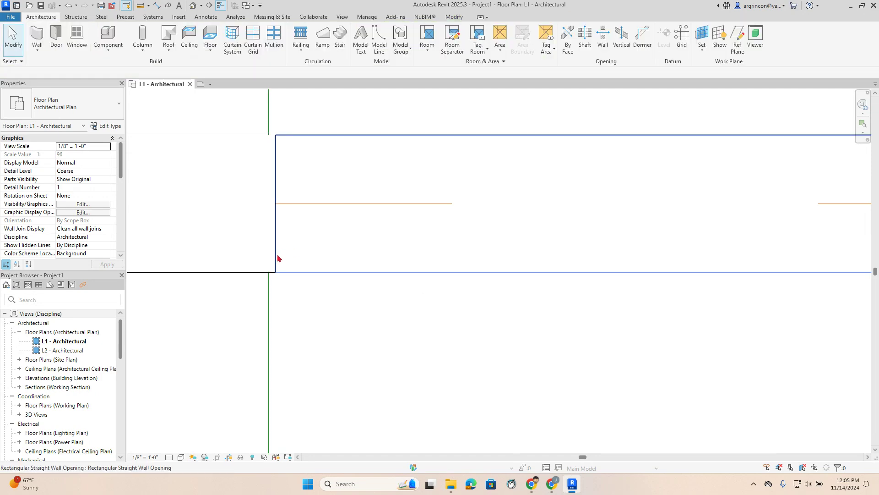
- Select the dining-living wall opening and compare both of its ends with the vertical guide lines
{"action": "left_click", "coordinate": [276, 267]}
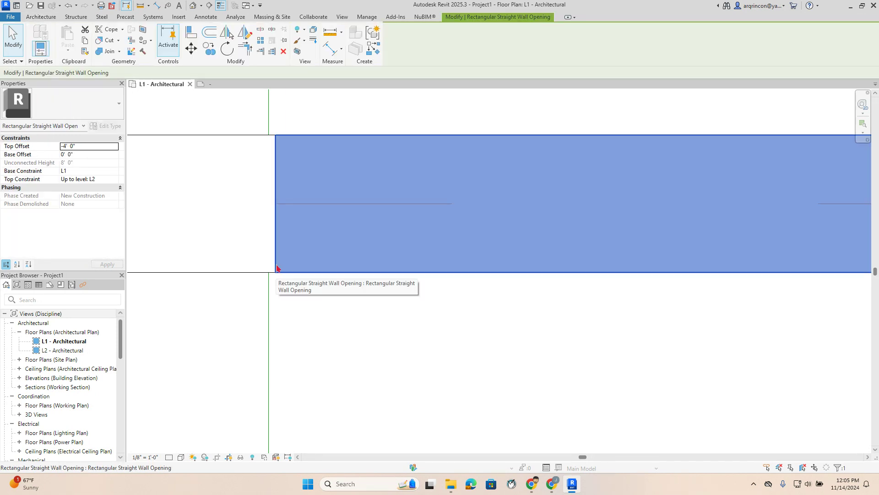
{"action": "scroll", "coordinate": [335, 299], "scroll_direction": "down", "scroll_amount": 6}
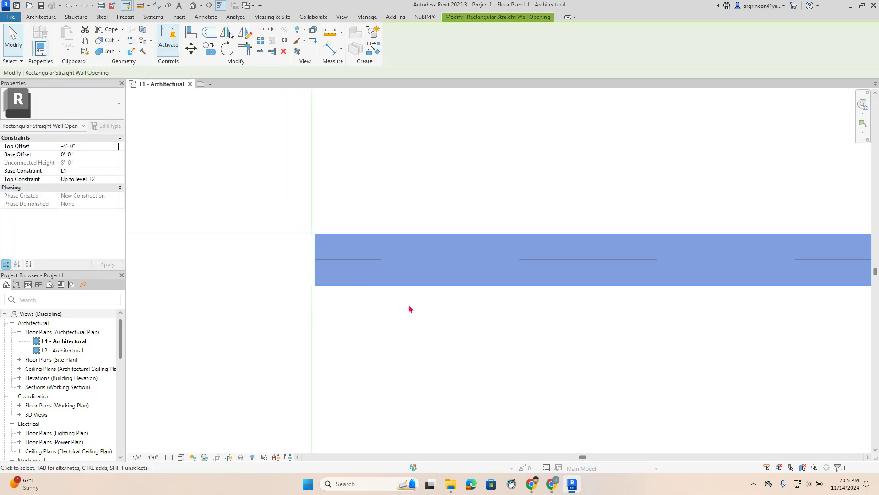
{"action": "scroll", "coordinate": [573, 255], "scroll_direction": "up", "scroll_amount": 10}
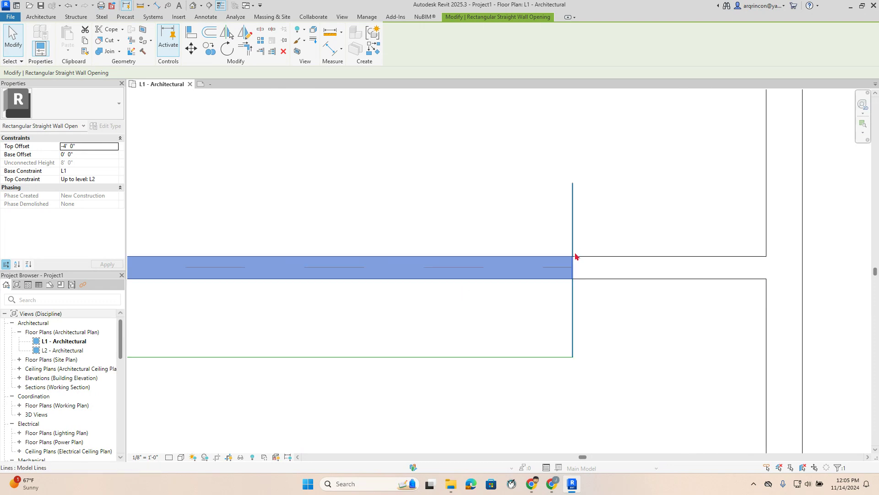
{"action": "scroll", "coordinate": [536, 190], "scroll_direction": "down", "scroll_amount": 6}
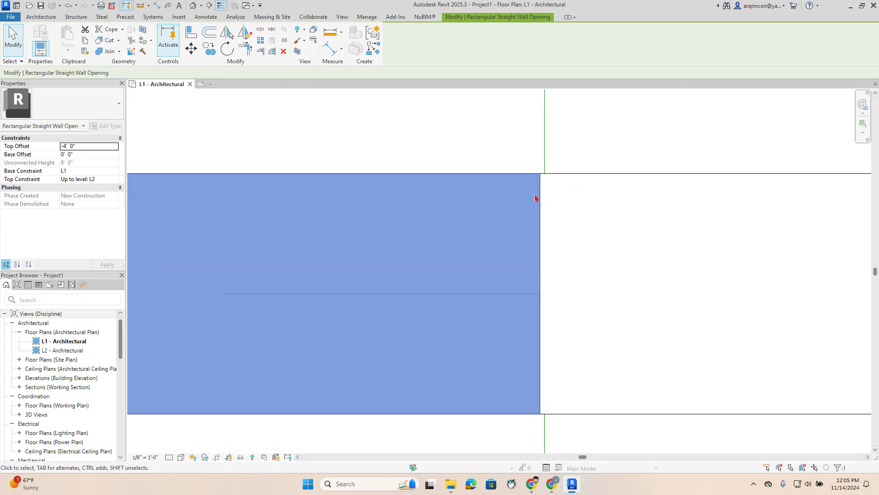
{"action": "scroll", "coordinate": [500, 269], "scroll_direction": "down", "scroll_amount": 3}
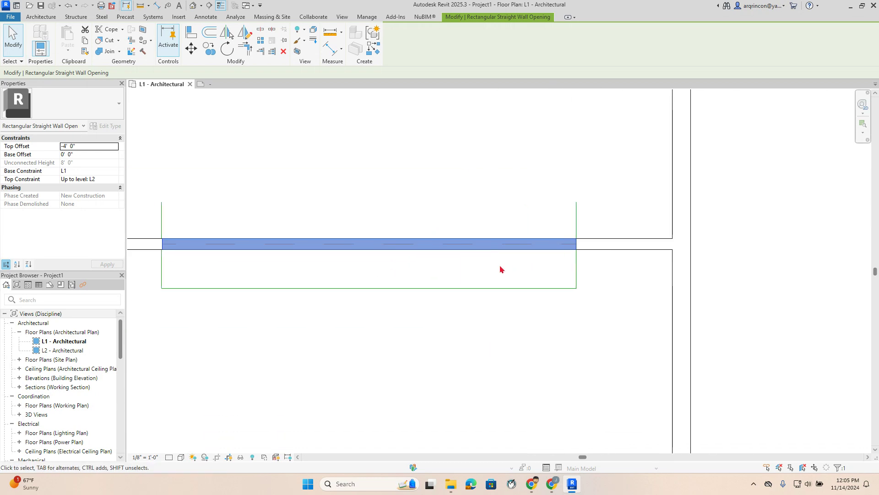
{"action": "left_click", "coordinate": [466, 229]}
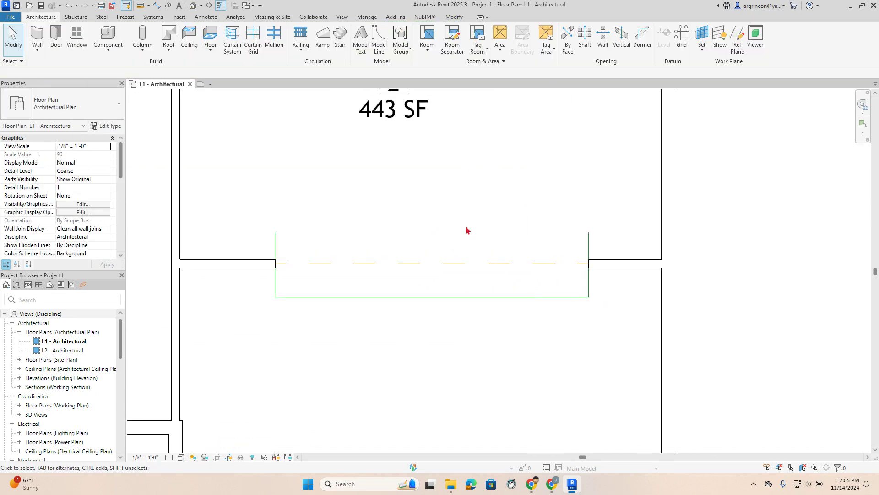
- Delete the horizontal guide line and the two vertical guide lines around the dining-living opening
{"action": "left_click", "coordinate": [432, 297]}
{"action": "key", "text": "Delete"}
{"action": "left_click", "coordinate": [276, 287]}
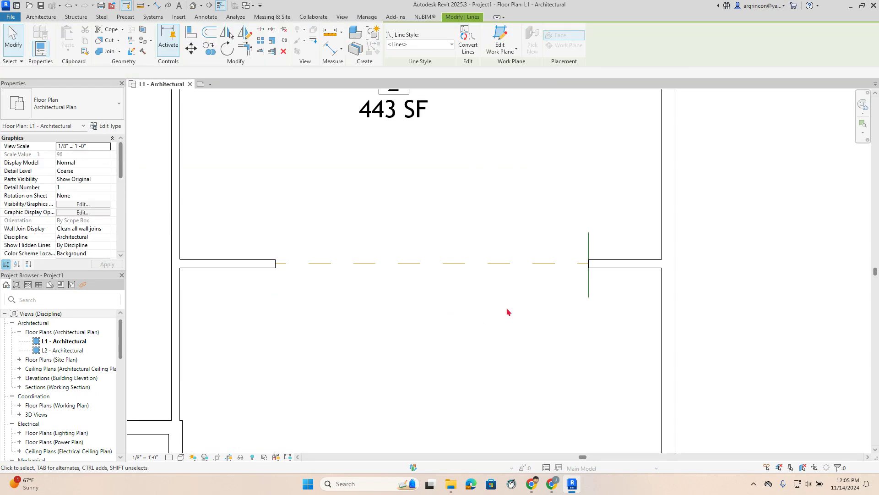
{"action": "key", "text": "Delete"}
{"action": "left_click", "coordinate": [589, 290]}
{"action": "key", "text": "Delete"}
- Select the living room and the dining room in turn to examine their boundaries at the room separation line
{"action": "scroll", "coordinate": [538, 306], "scroll_direction": "down", "scroll_amount": 1}
{"action": "scroll", "coordinate": [537, 305], "scroll_direction": "down", "scroll_amount": 4}
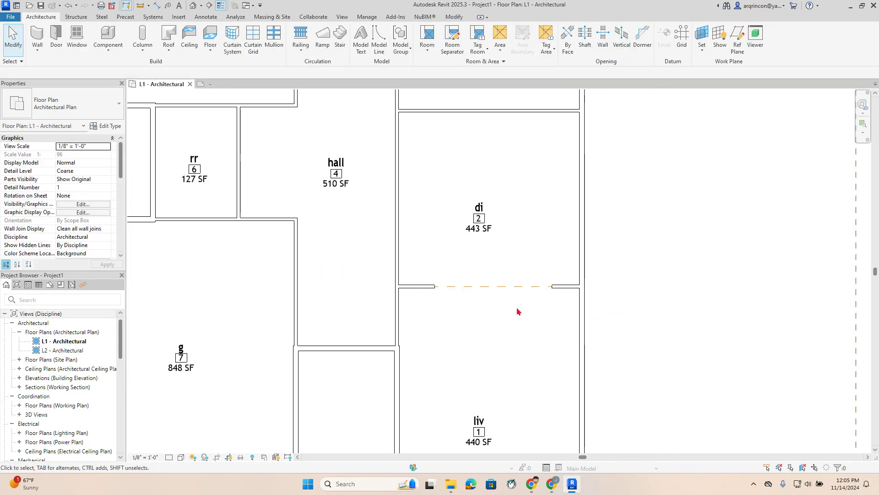
{"action": "scroll", "coordinate": [500, 277], "scroll_direction": "up", "scroll_amount": 2}
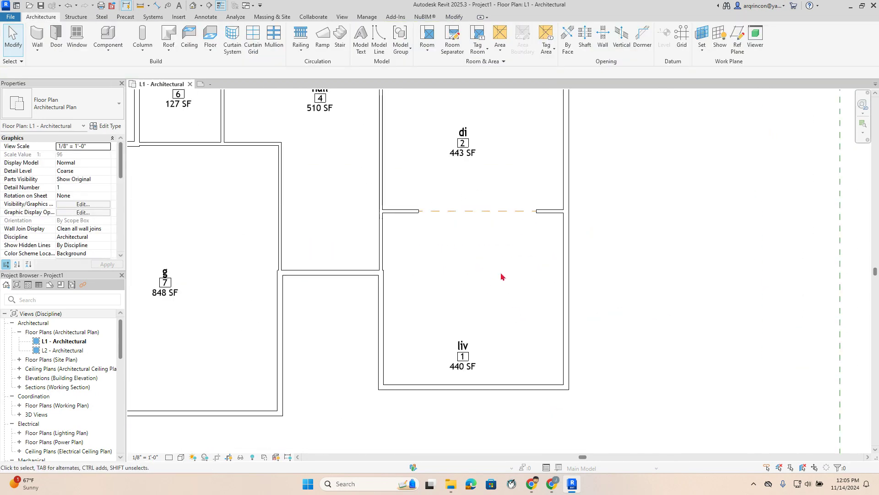
{"action": "key", "text": "Tab"}
{"action": "left_click", "coordinate": [463, 346]}
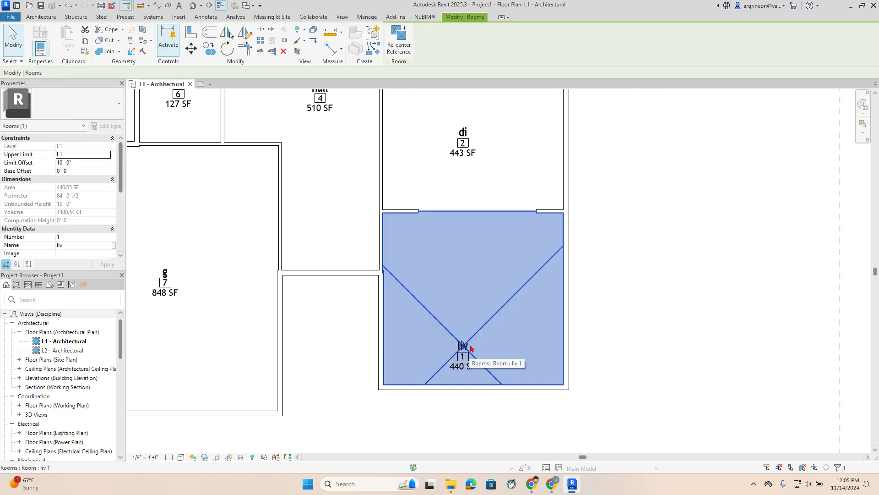
{"action": "scroll", "coordinate": [422, 218], "scroll_direction": "up", "scroll_amount": 5}
{"action": "scroll", "coordinate": [412, 218], "scroll_direction": "up", "scroll_amount": 2}
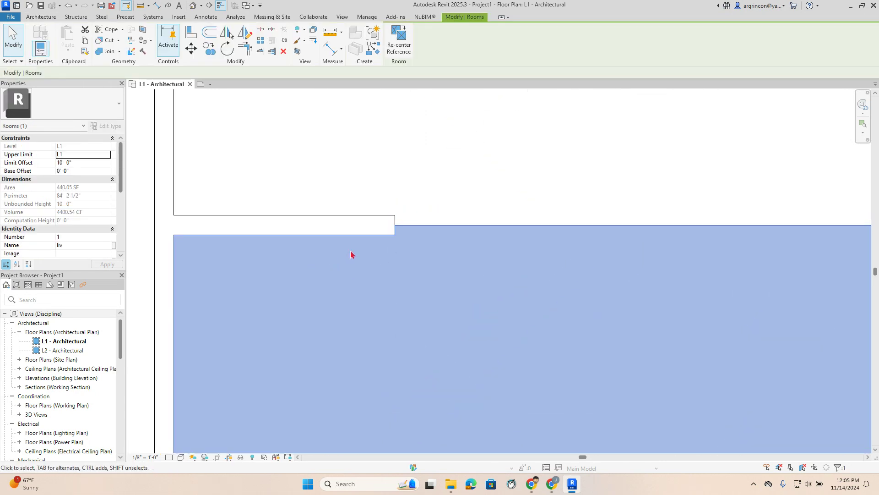
{"action": "scroll", "coordinate": [373, 235], "scroll_direction": "up", "scroll_amount": 4}
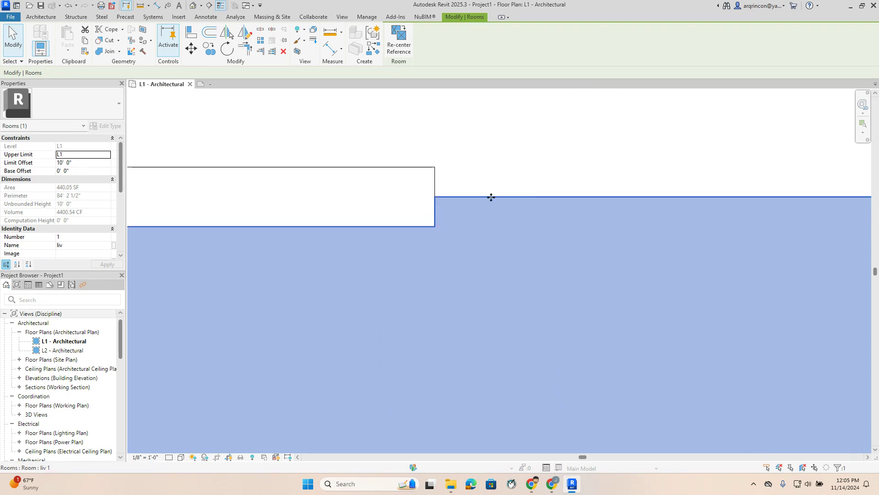
{"action": "scroll", "coordinate": [479, 240], "scroll_direction": "down", "scroll_amount": 5}
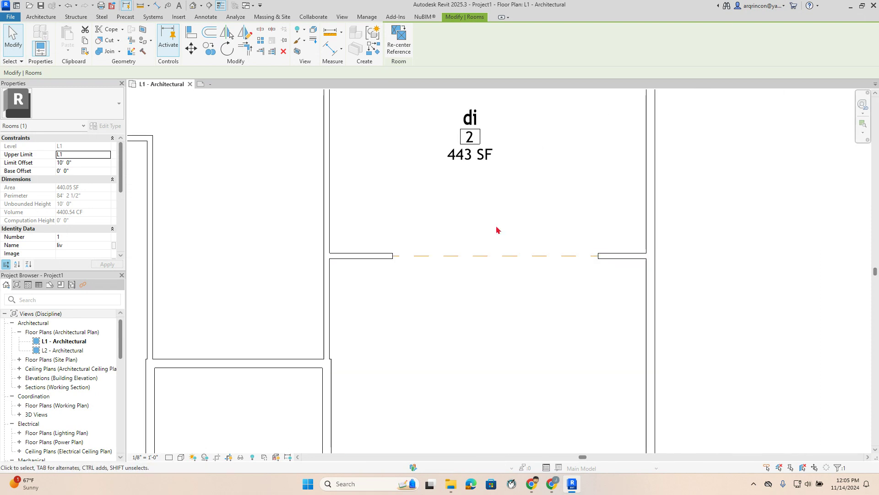
{"action": "left_click", "coordinate": [497, 229]}
{"action": "middle_click_drag", "start_coordinate": [520, 147], "coordinate": [491, 183]}
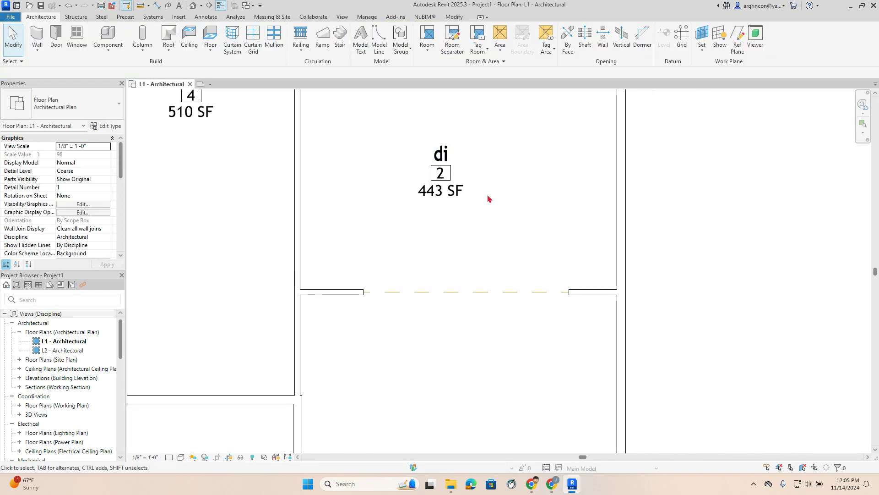
{"action": "left_click", "coordinate": [487, 200]}
{"action": "scroll", "coordinate": [318, 316], "scroll_direction": "up", "scroll_amount": 4}
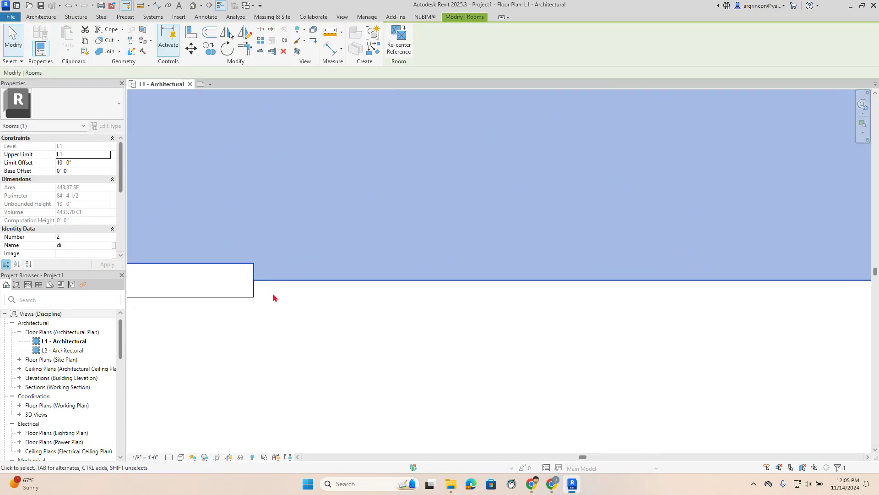
{"action": "scroll", "coordinate": [373, 233], "scroll_direction": "down", "scroll_amount": 5}
{"action": "key", "text": "Escape"}
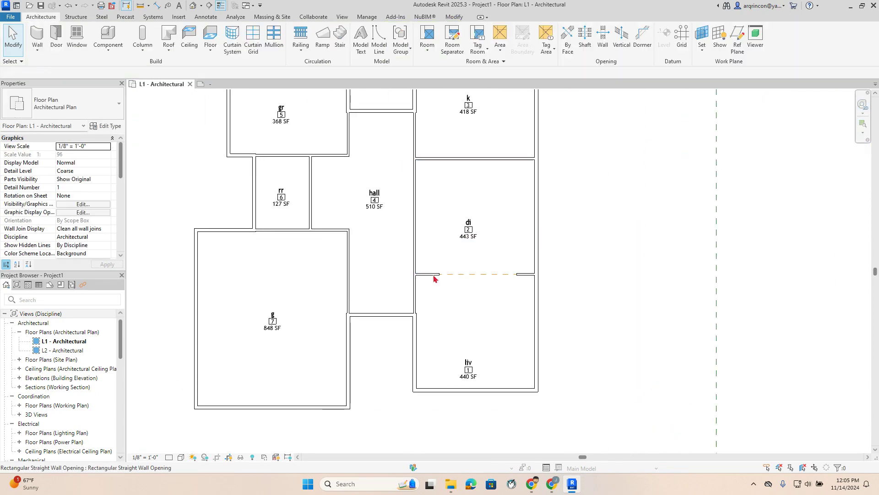
{"action": "scroll", "coordinate": [385, 299], "scroll_direction": "up", "scroll_amount": 2}
{"action": "scroll", "coordinate": [499, 307], "scroll_direction": "up", "scroll_amount": 1}
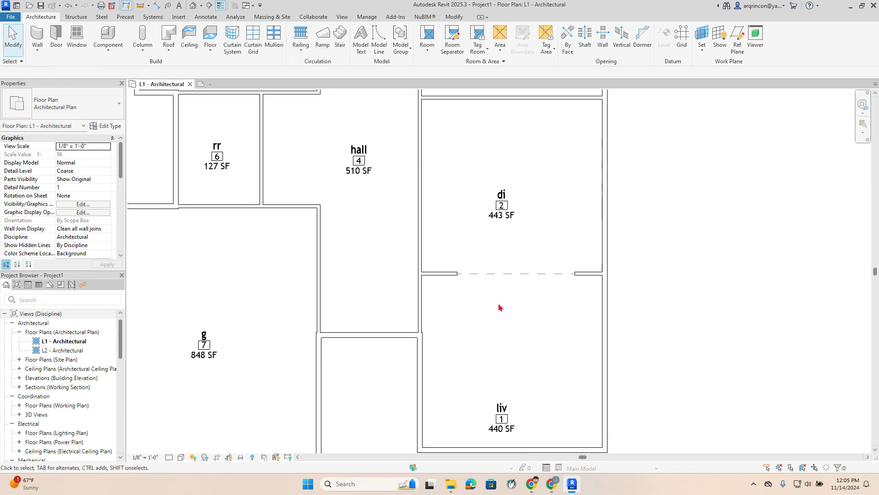
{"action": "middle_click_drag", "start_coordinate": [481, 303], "coordinate": [397, 300]}
{"action": "scroll", "coordinate": [452, 325], "scroll_direction": "down", "scroll_amount": 1}
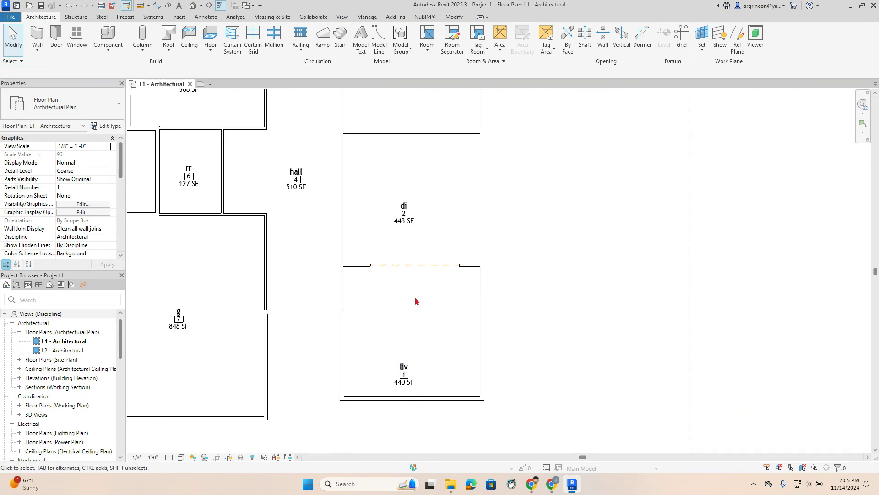
{"action": "scroll", "coordinate": [409, 169], "scroll_direction": "down", "scroll_amount": 1}
{"action": "middle_click_drag", "start_coordinate": [409, 169], "coordinate": [401, 244]}
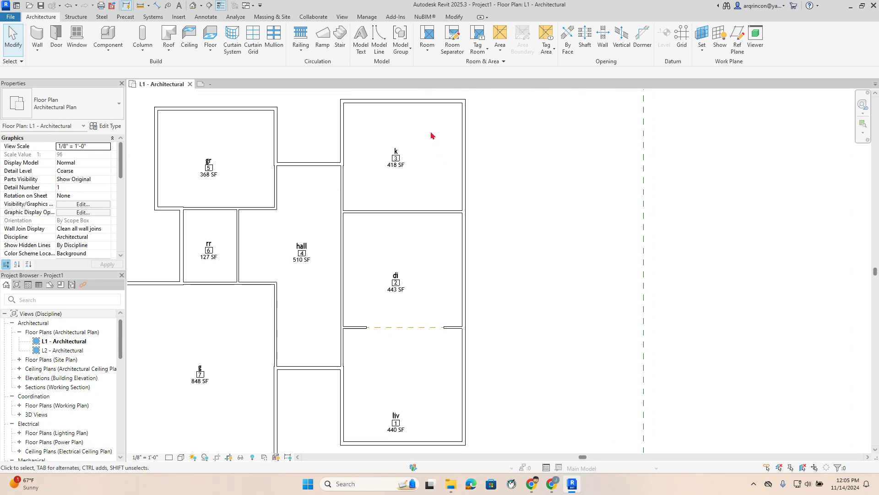
{"action": "scroll", "coordinate": [380, 164], "scroll_direction": "up", "scroll_amount": 2}
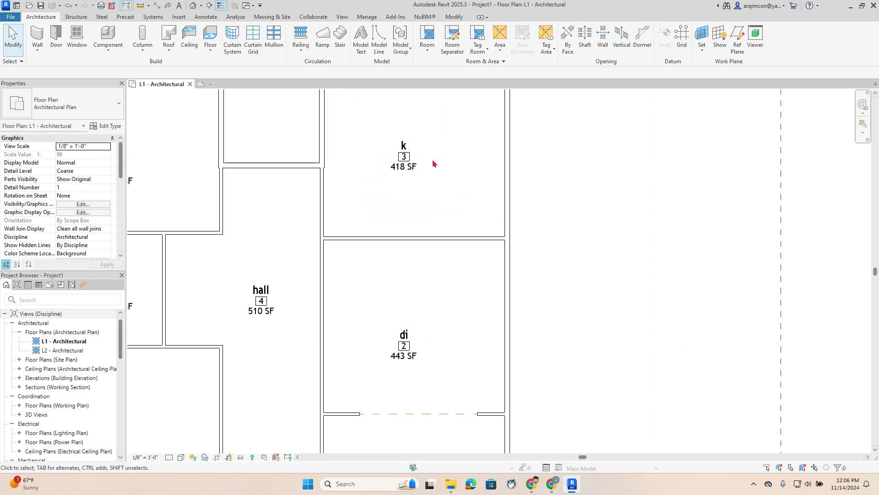
{"action": "middle_click_drag", "start_coordinate": [463, 278], "coordinate": [475, 157]}
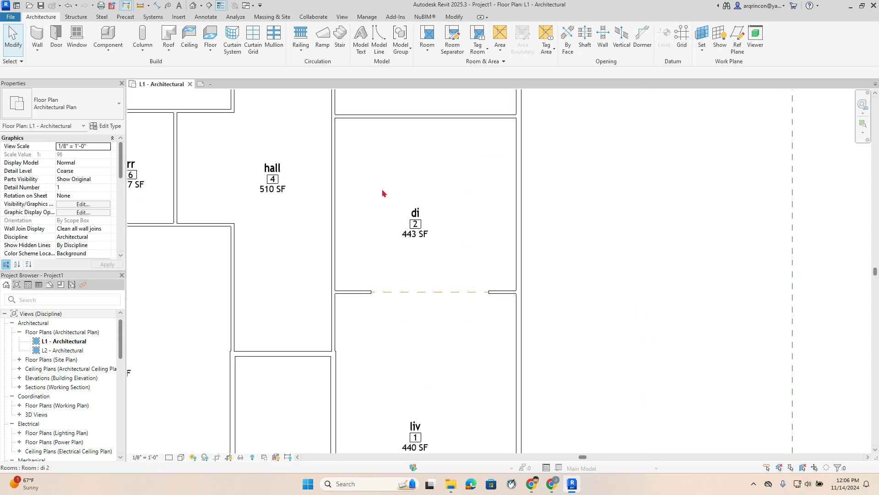
{"action": "scroll", "coordinate": [450, 268], "scroll_direction": "down", "scroll_amount": 2}
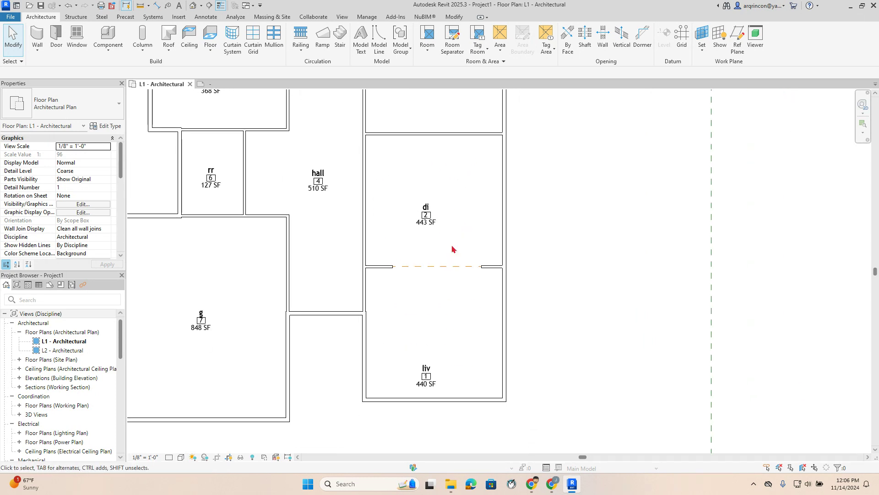
- Move the living room's tag north to about the middle of the room
{"action": "middle_click_drag", "start_coordinate": [451, 353], "coordinate": [458, 331]}
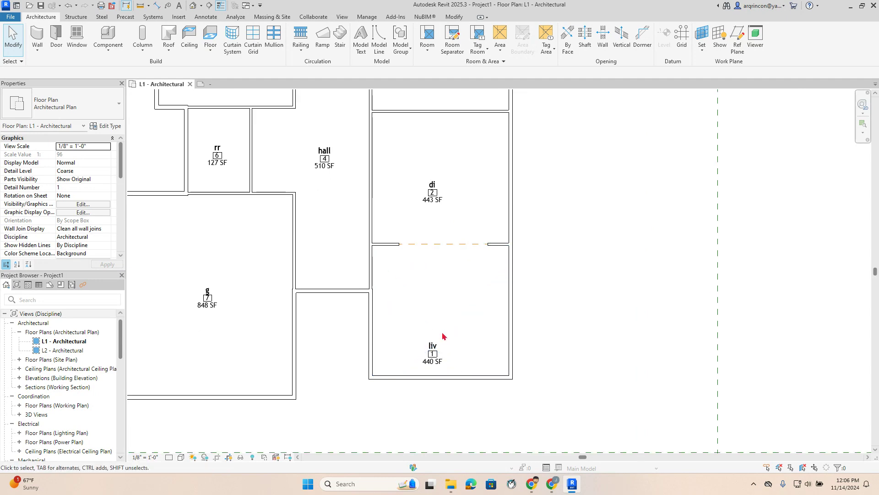
{"action": "left_click_drag", "start_coordinate": [435, 353], "coordinate": [440, 312]}
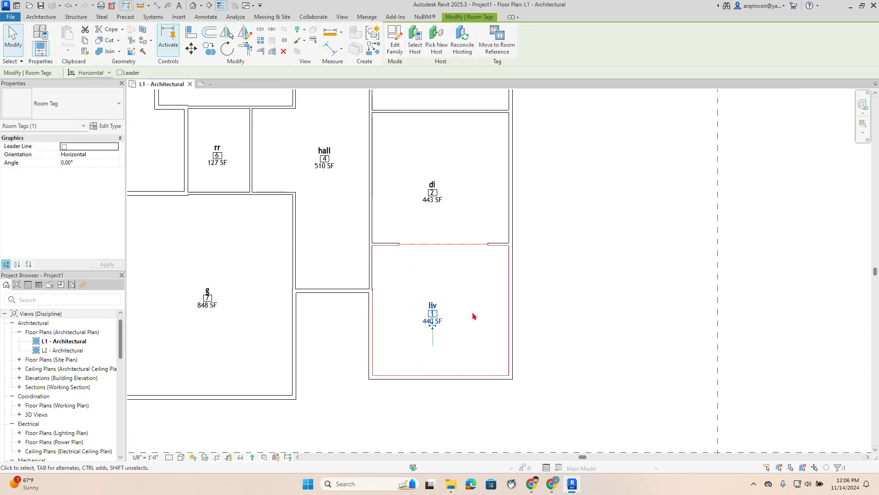
{"action": "left_click", "coordinate": [472, 313]}
- Cut a rectangular wall opening in the partition between the hall and the dining room and set its width to 14'
{"action": "middle_click_drag", "start_coordinate": [463, 290], "coordinate": [484, 330]}
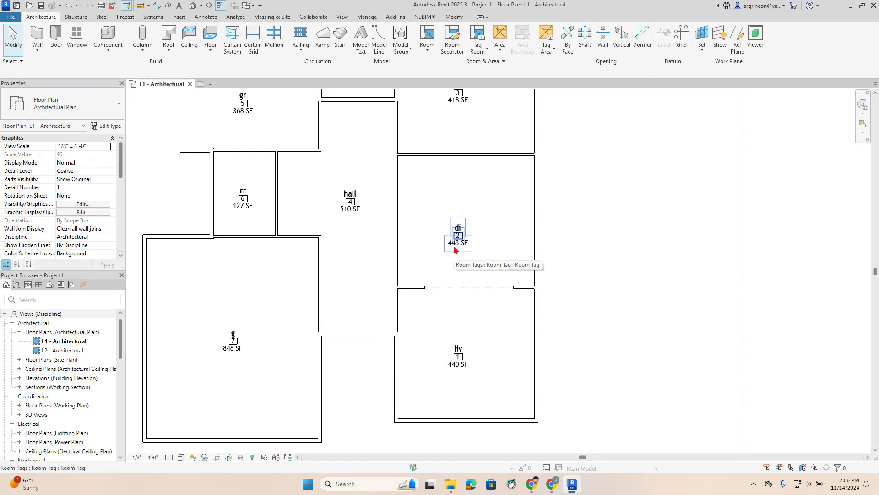
{"action": "scroll", "coordinate": [458, 261], "scroll_direction": "up", "scroll_amount": 2}
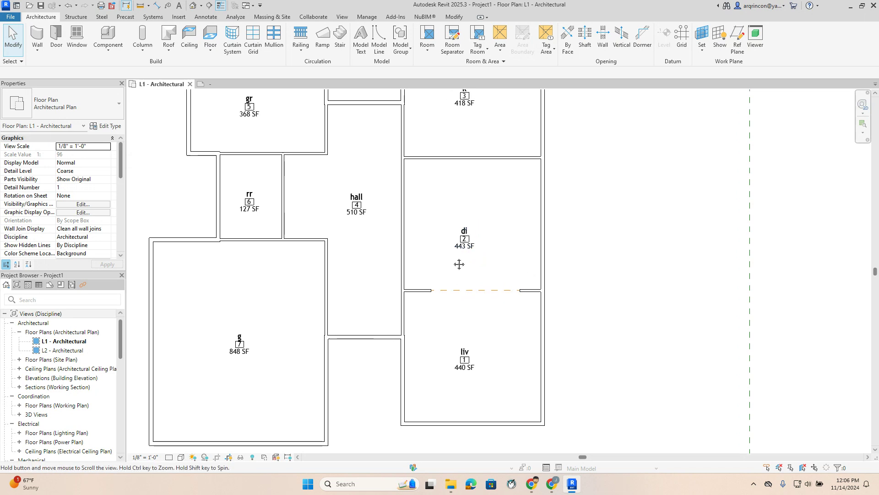
{"action": "middle_click_drag", "start_coordinate": [445, 260], "coordinate": [447, 295]}
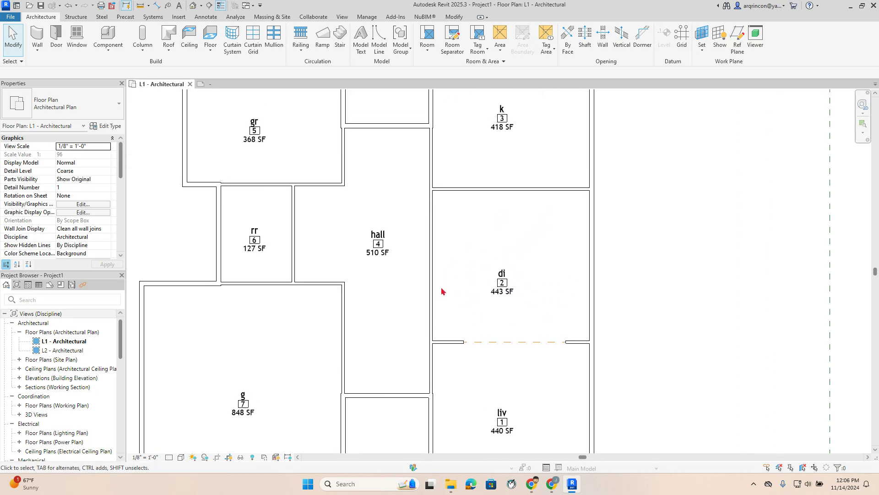
{"action": "scroll", "coordinate": [460, 258], "scroll_direction": "up", "scroll_amount": 1}
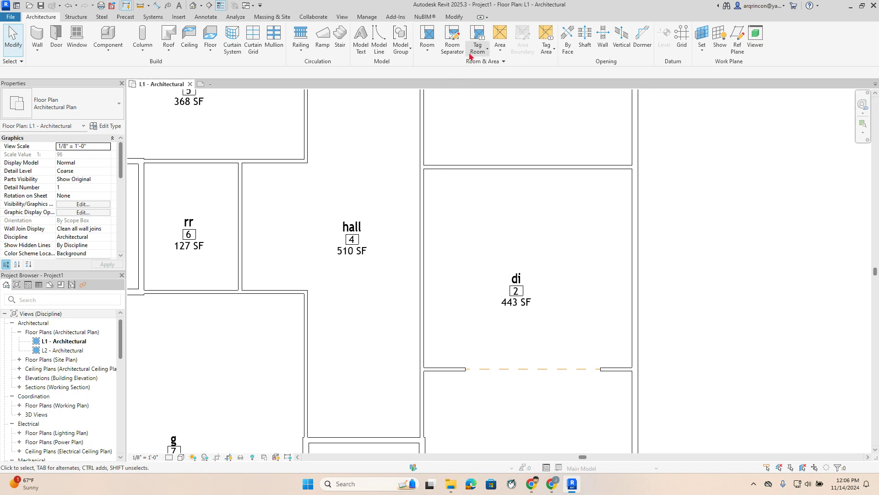
{"action": "left_click", "coordinate": [603, 37]}
{"action": "left_click", "coordinate": [417, 216]}
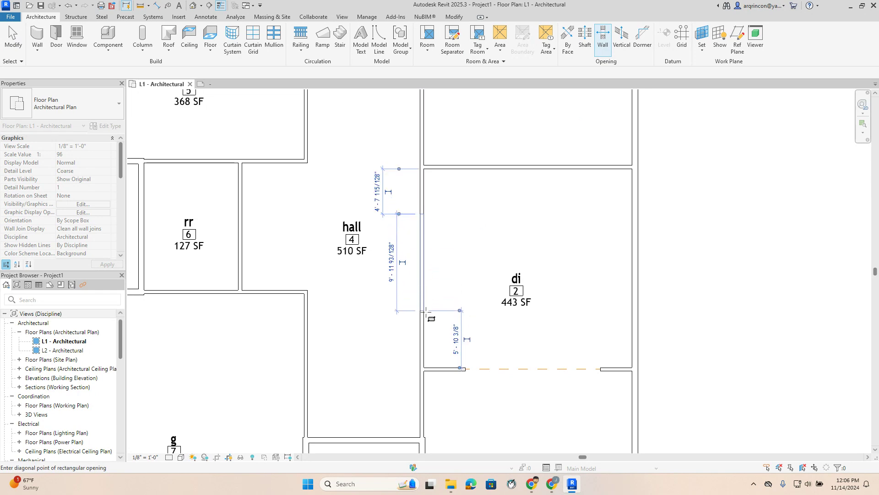
{"action": "left_click", "coordinate": [395, 267]}
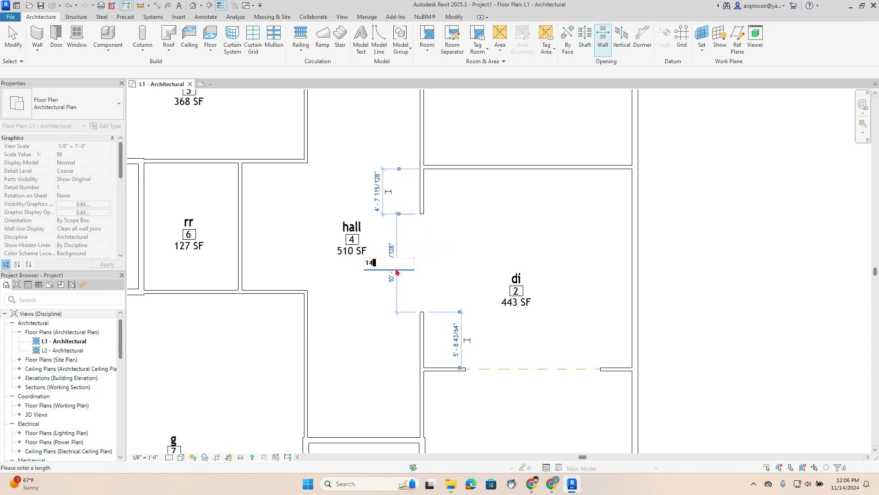
{"action": "type", "text": "14"}
{"action": "key", "text": "Return"}
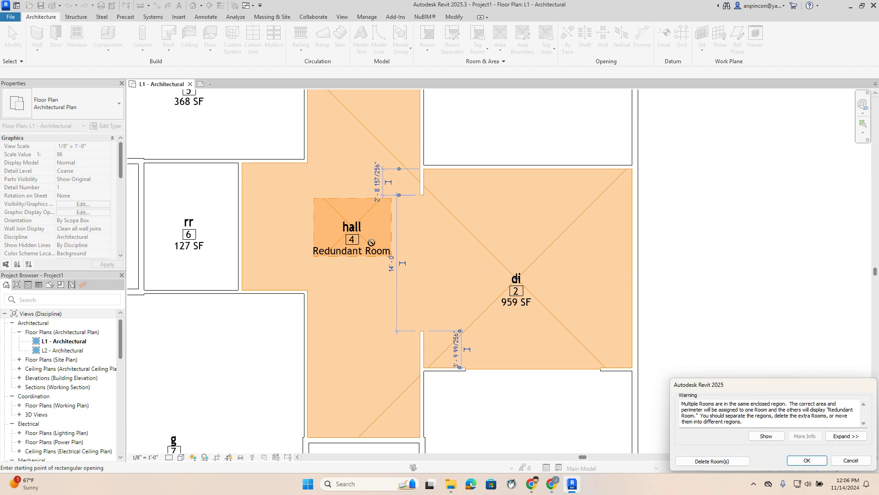
- Try again to set the hall-dining opening's width to 14', and undo the wall opening
{"action": "left_click", "coordinate": [850, 461]}
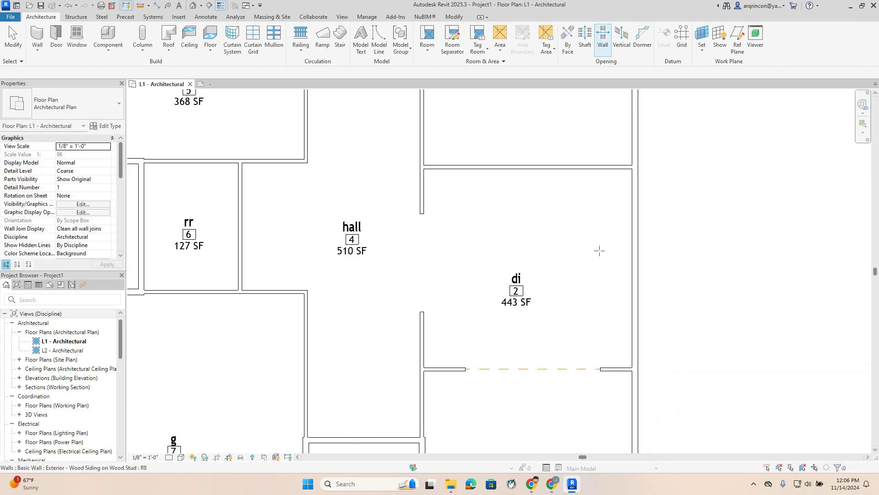
{"action": "key", "text": "Escape"}
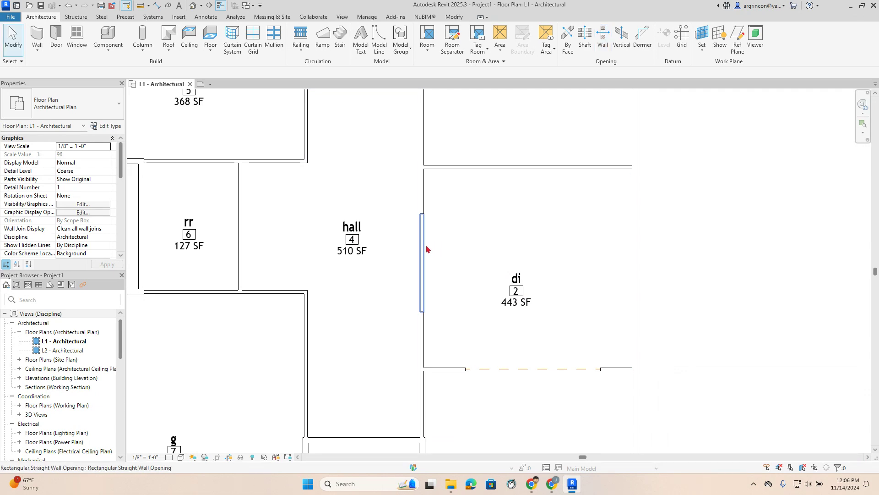
{"action": "left_click", "coordinate": [426, 249]}
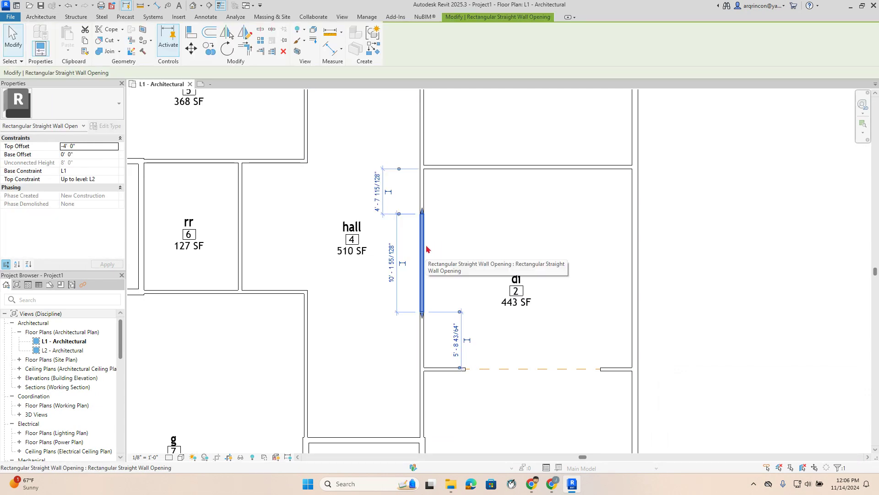
{"action": "left_click", "coordinate": [391, 274]}
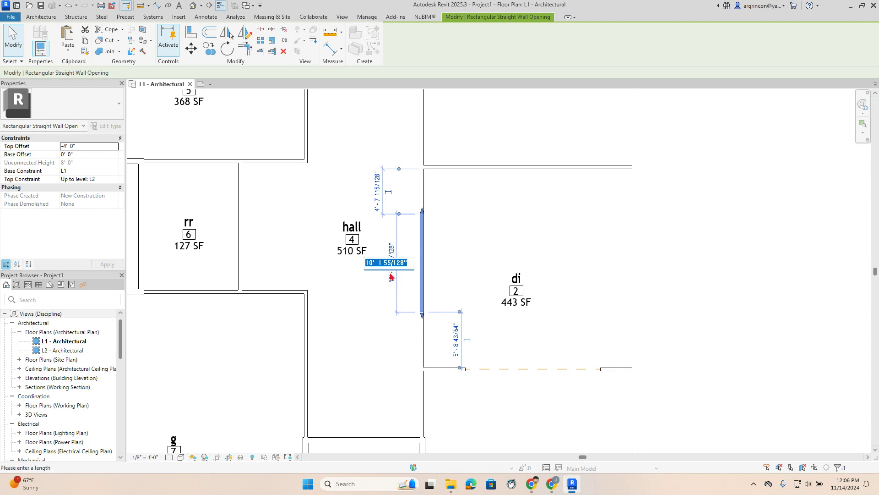
{"action": "key", "text": "Return"}
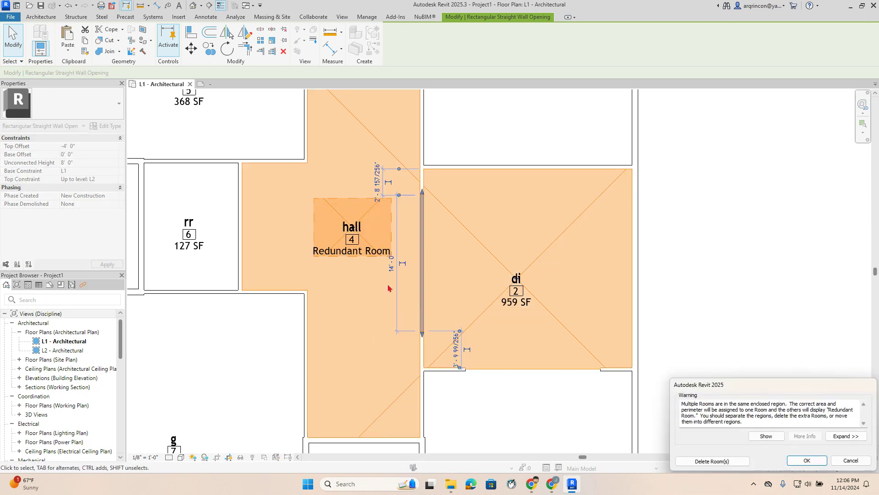
{"action": "left_click", "coordinate": [850, 461]}
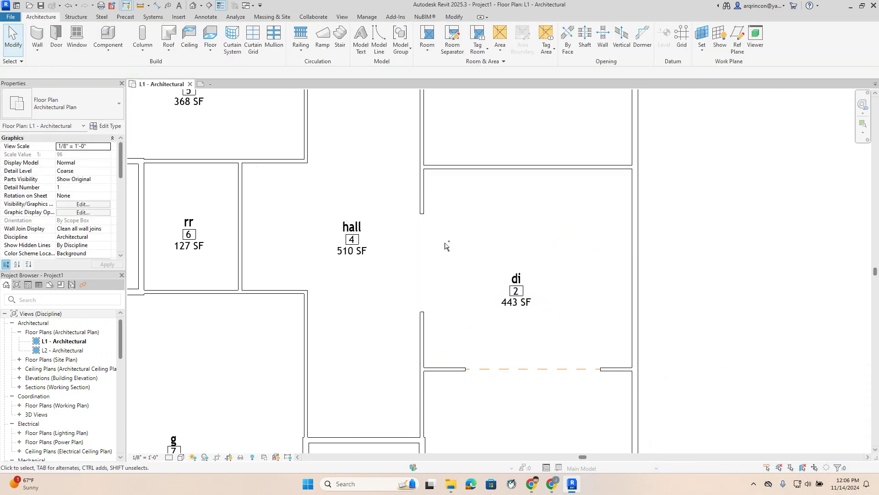
{"action": "key", "text": "ctrl+z"}
- Draw a diagonal model line across the dining room from its northwest inner corner to its southeast inner corner
{"action": "scroll", "coordinate": [445, 251], "scroll_direction": "up", "scroll_amount": 2}
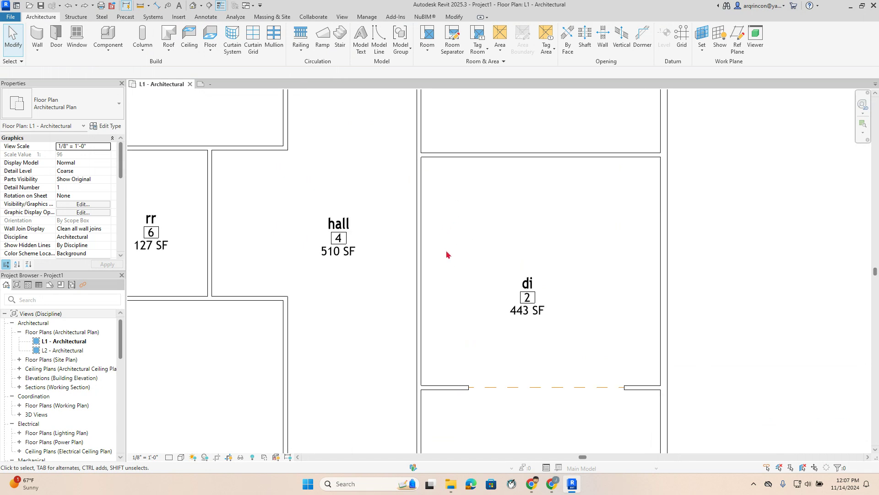
{"action": "left_click", "coordinate": [382, 46]}
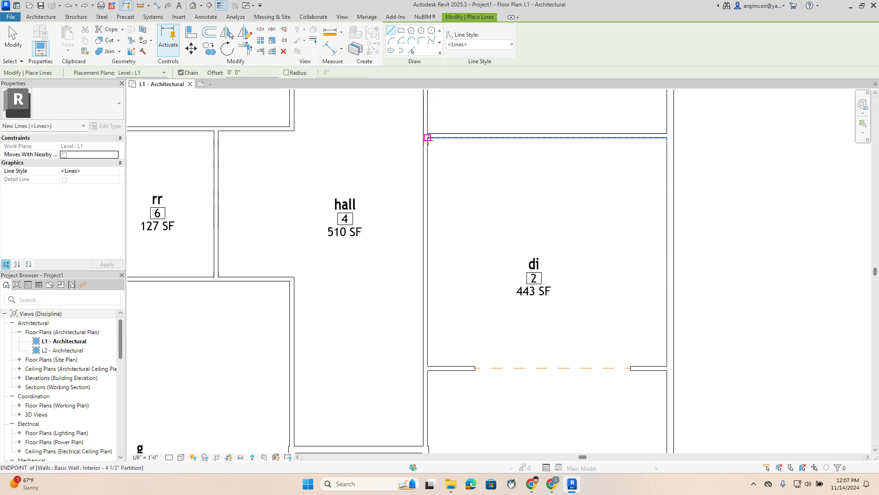
{"action": "left_click", "coordinate": [427, 138]}
{"action": "left_click", "coordinate": [665, 366]}
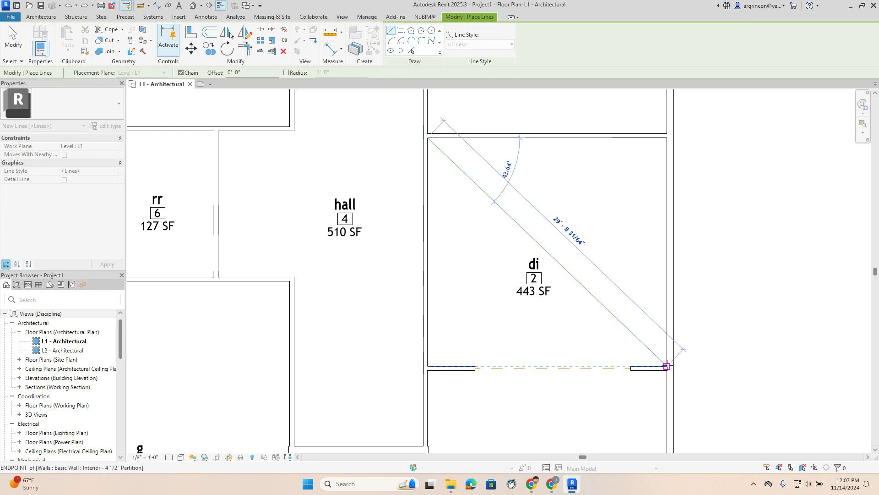
{"action": "key", "text": "Escape"}
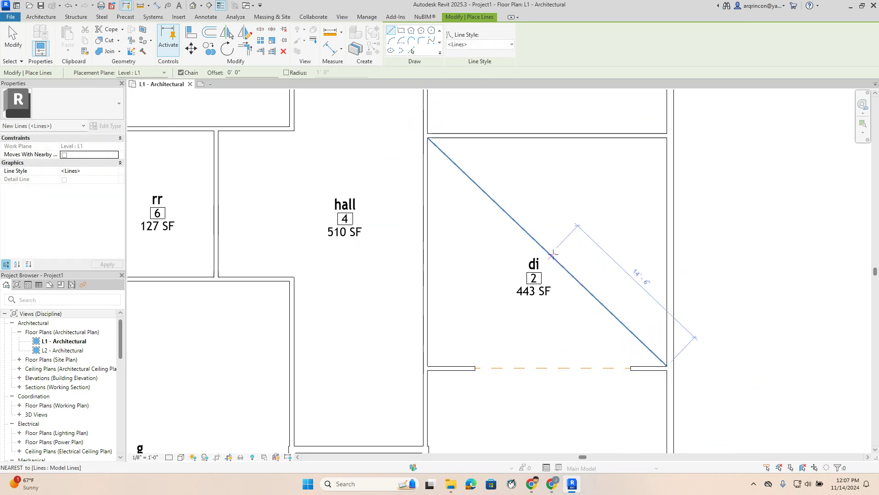
- Draw a model line about 13' west from the diagonal's midpoint into the hall, with 7' lines north and south from its end
{"action": "left_click", "coordinate": [549, 251]}
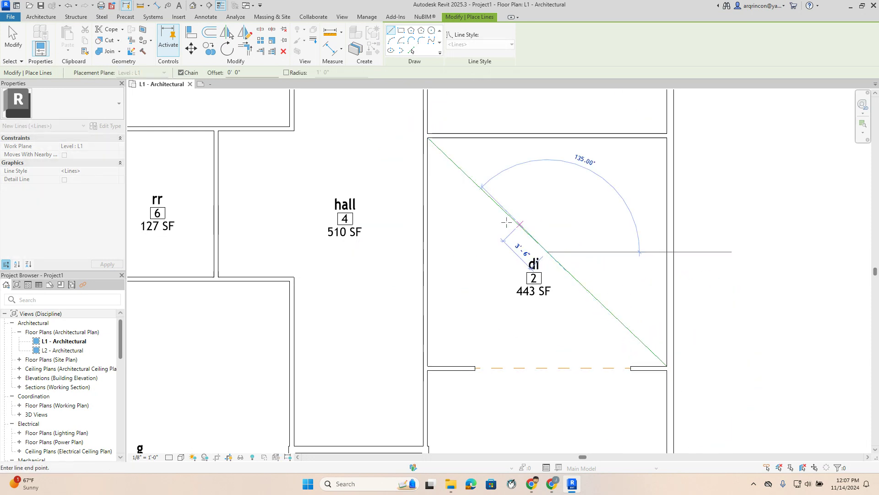
{"action": "left_click", "coordinate": [403, 252]}
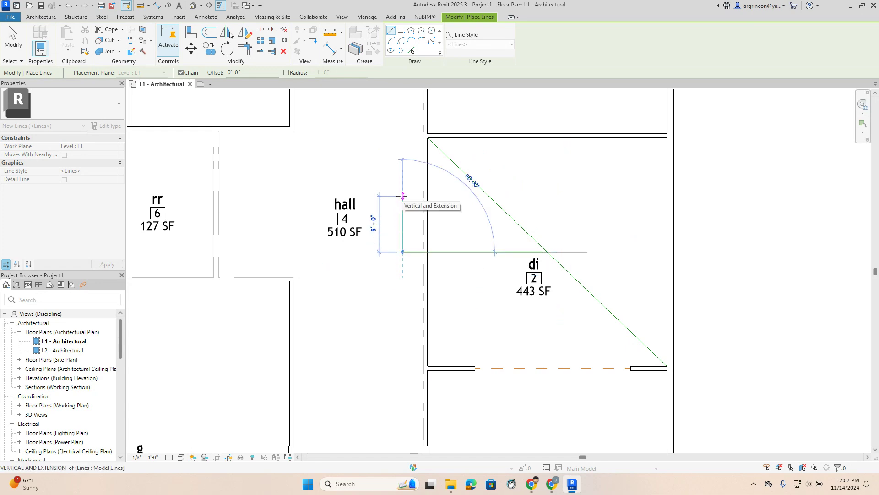
{"action": "type", "text": "7"}
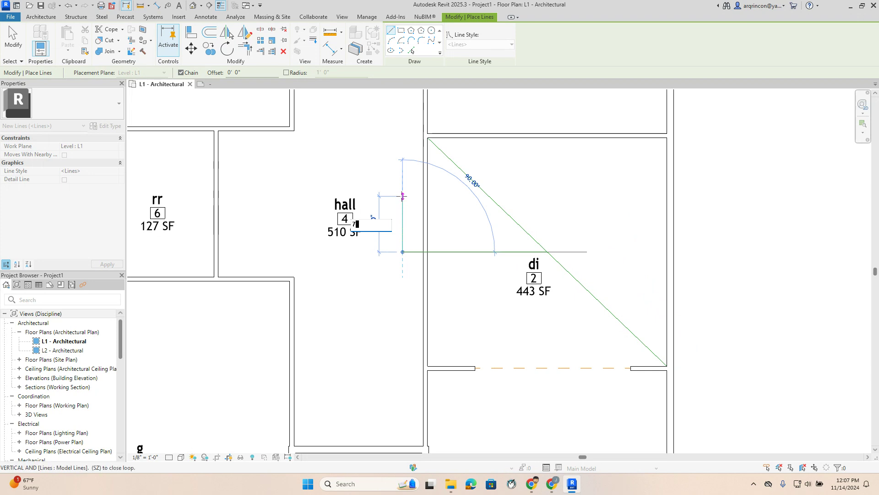
{"action": "key", "text": "Return"}
{"action": "key", "text": "Escape"}
{"action": "left_click", "coordinate": [402, 252]}
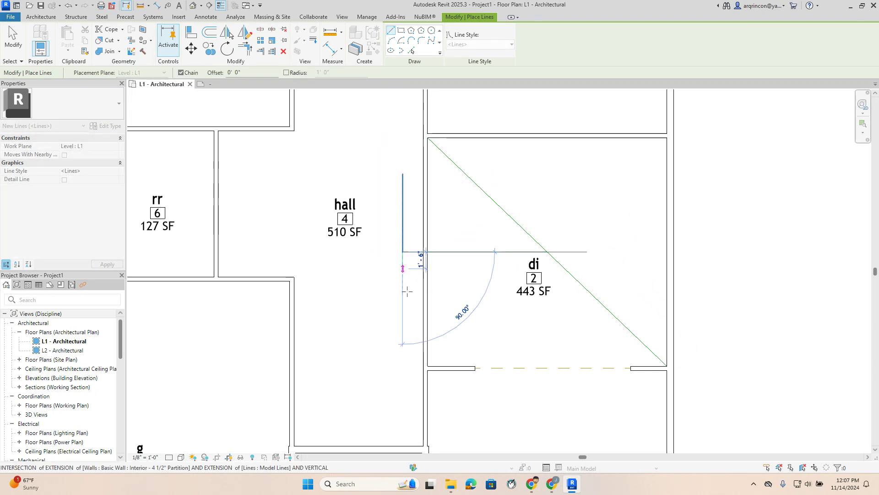
{"action": "type", "text": "7"}
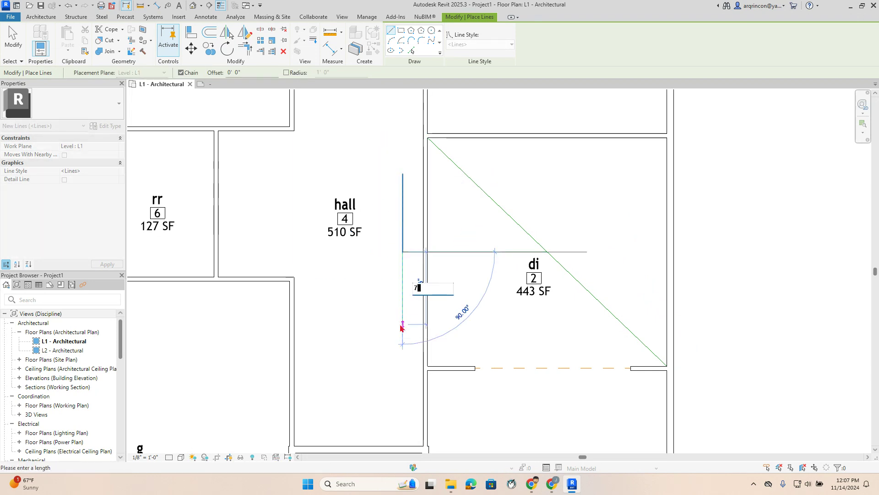
{"action": "key", "text": "Return"}
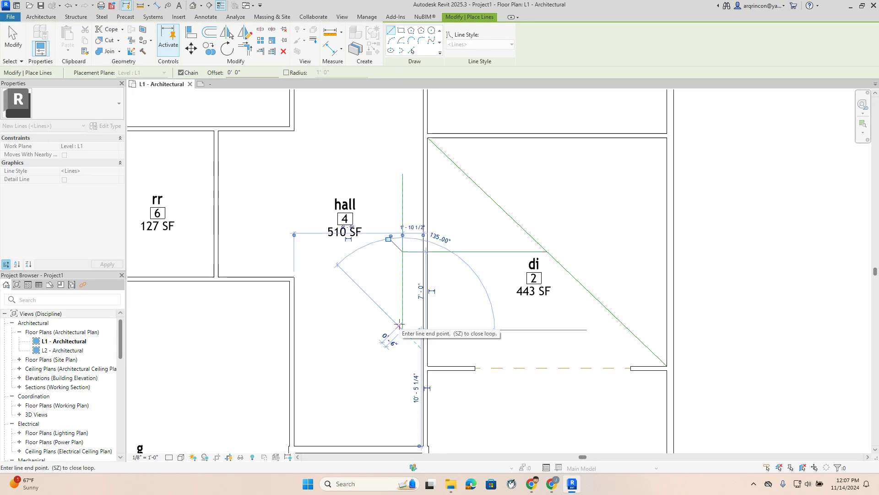
- Draw short horizontal model lines across the hall-dining partition from the far ends of both 7' lines
{"action": "left_click", "coordinate": [458, 330]}
{"action": "key", "text": "Escape"}
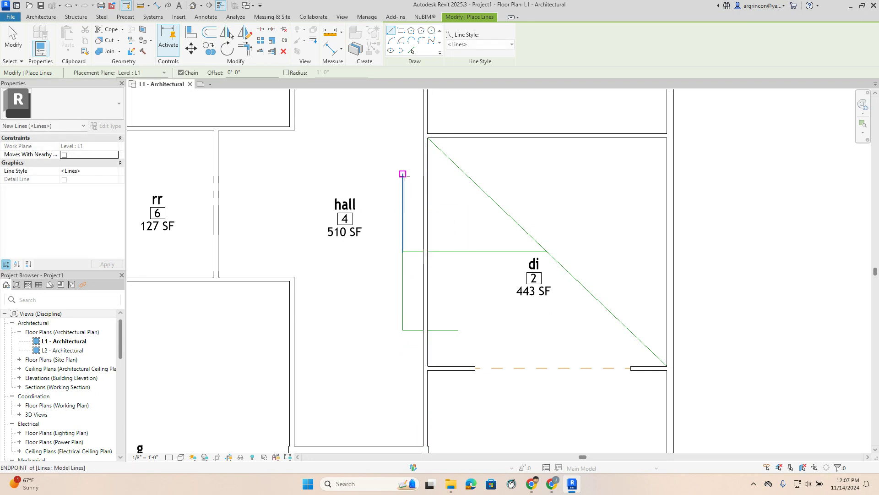
{"action": "left_click", "coordinate": [402, 173]}
{"action": "left_click", "coordinate": [436, 173]}
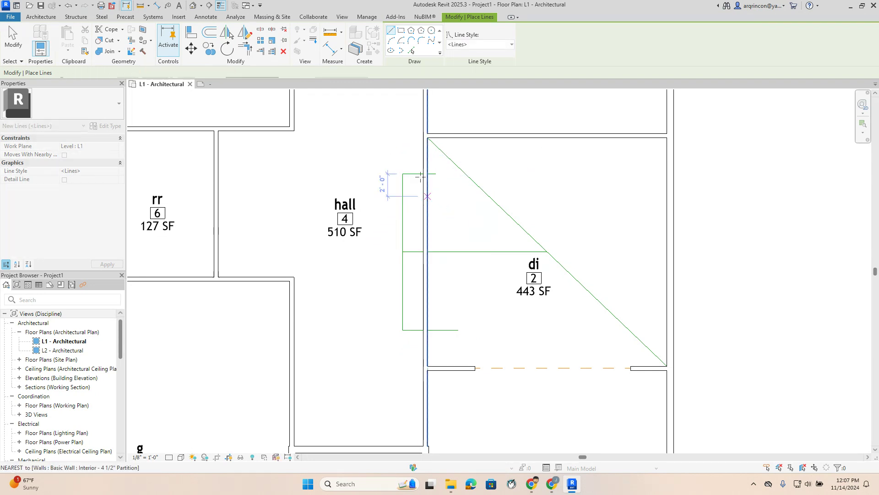
{"action": "key", "text": "Escape"}
{"action": "key", "text": "Escape"}
- Delete the horizontal centre guide line and the dining room's diagonal guide line
{"action": "left_click", "coordinate": [478, 251]}
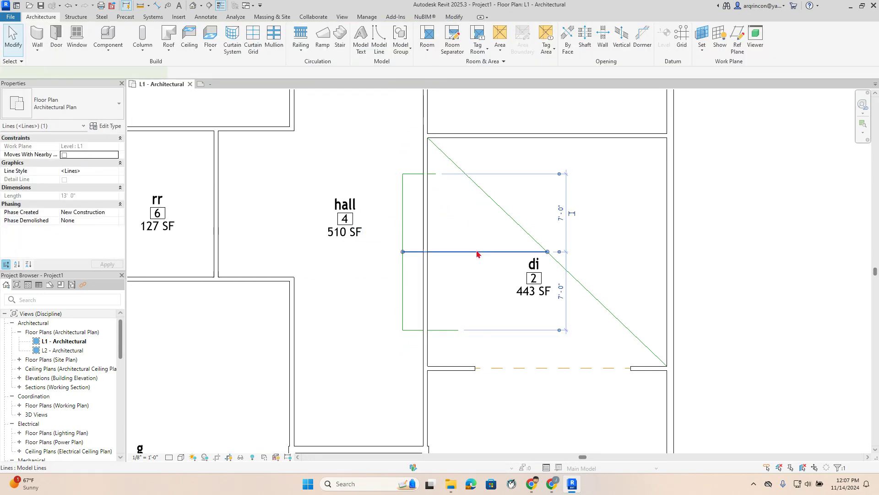
{"action": "key", "text": "Delete"}
{"action": "left_click", "coordinate": [504, 212]}
{"action": "key", "text": "Delete"}
- Draw a room separation line along the centre of the hall-dining partition, extending slightly past both horizontal guide lines
{"action": "scroll", "coordinate": [444, 235], "scroll_direction": "up", "scroll_amount": 3}
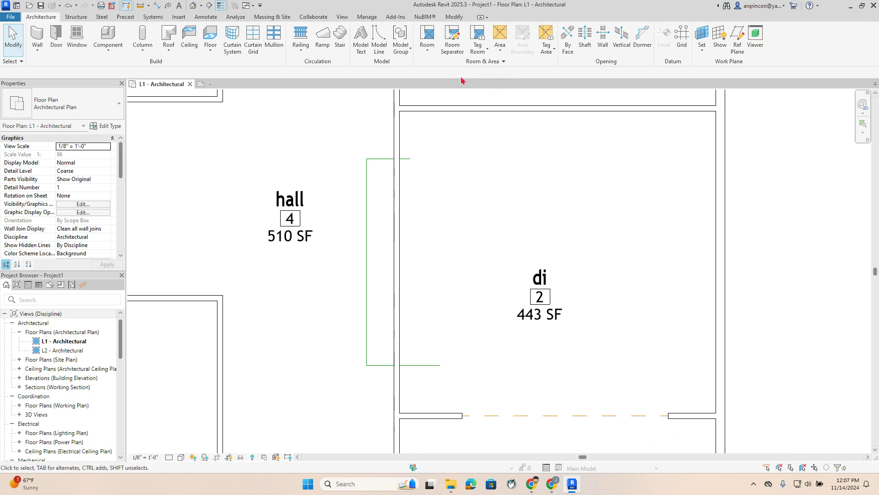
{"action": "left_click", "coordinate": [452, 37]}
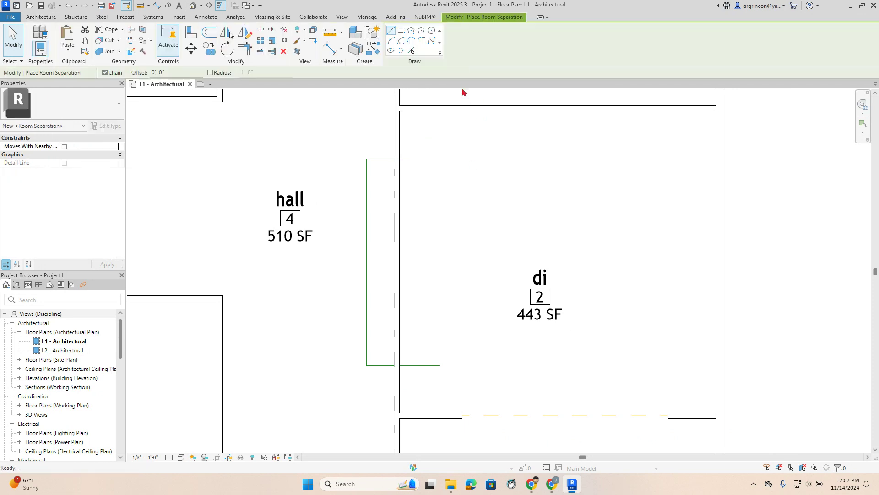
{"action": "scroll", "coordinate": [392, 158], "scroll_direction": "up", "scroll_amount": 4}
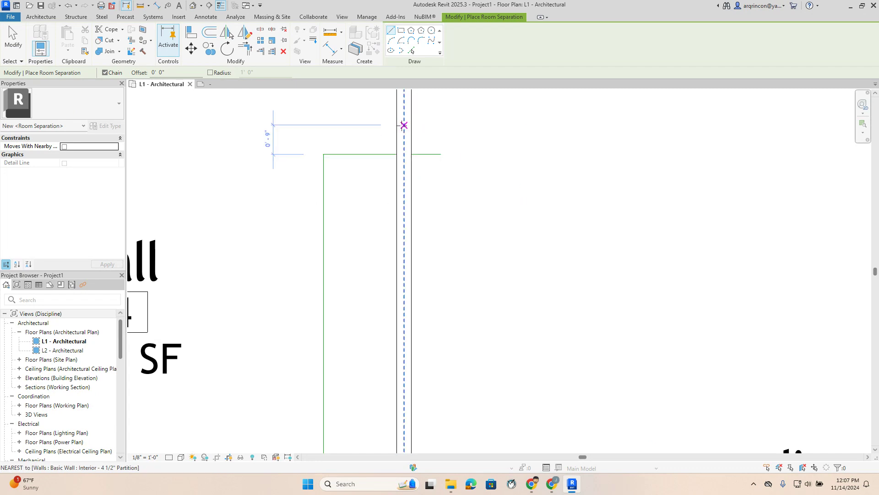
{"action": "left_click", "coordinate": [404, 122]}
{"action": "scroll", "coordinate": [426, 259], "scroll_direction": "down", "scroll_amount": 2}
{"action": "middle_click_drag", "start_coordinate": [429, 314], "coordinate": [406, 272]}
{"action": "scroll", "coordinate": [388, 323], "scroll_direction": "up", "scroll_amount": 4}
{"action": "left_click", "coordinate": [371, 363]}
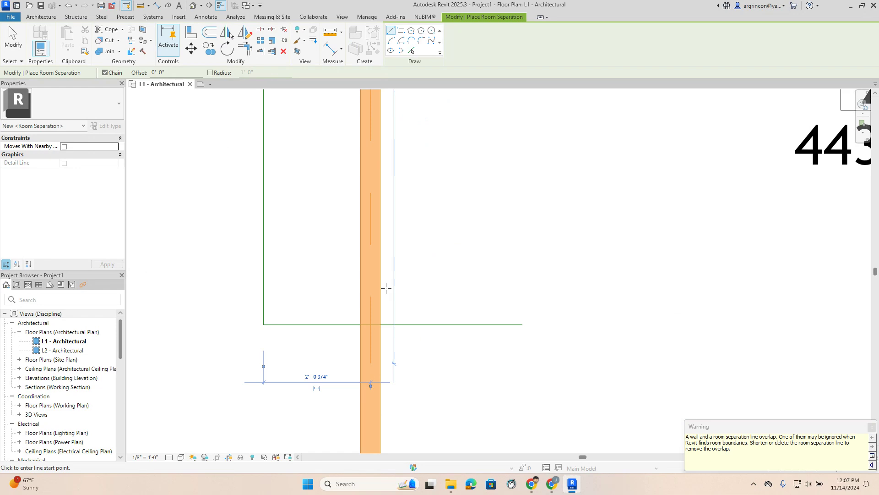
{"action": "key", "text": "Escape"}
{"action": "key", "text": "Escape"}
- Cut a rectangular wall opening in the hall-dining partition between the two horizontal guide lines
{"action": "scroll", "coordinate": [514, 271], "scroll_direction": "down", "scroll_amount": 4}
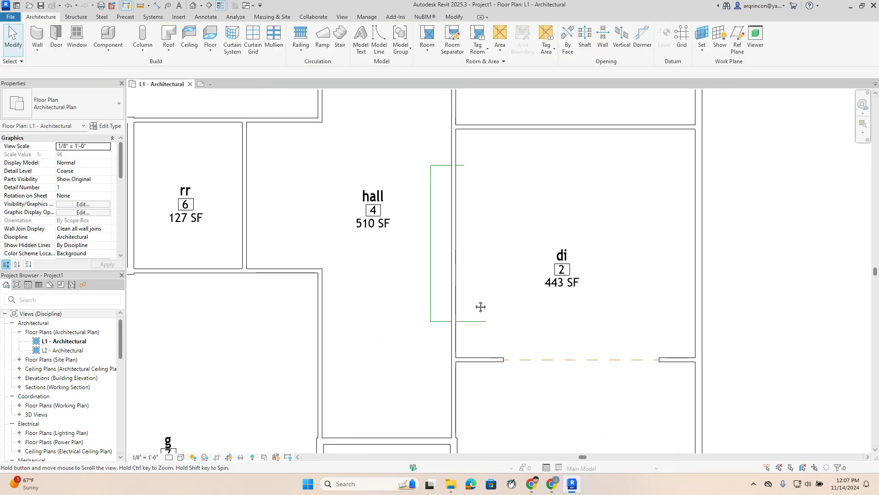
{"action": "scroll", "coordinate": [458, 293], "scroll_direction": "up", "scroll_amount": 2}
{"action": "scroll", "coordinate": [480, 280], "scroll_direction": "down", "scroll_amount": 1}
{"action": "middle_click_drag", "start_coordinate": [462, 295], "coordinate": [440, 319]}
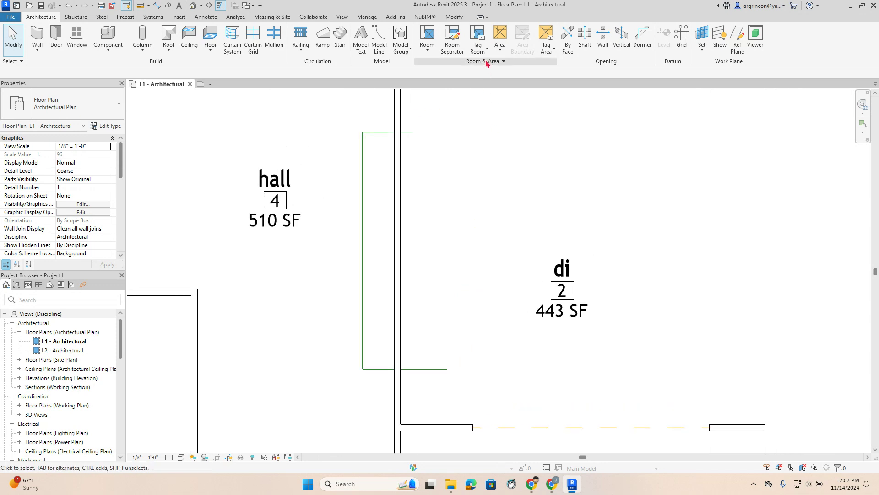
{"action": "left_click", "coordinate": [607, 46]}
{"action": "scroll", "coordinate": [412, 127], "scroll_direction": "up", "scroll_amount": 8}
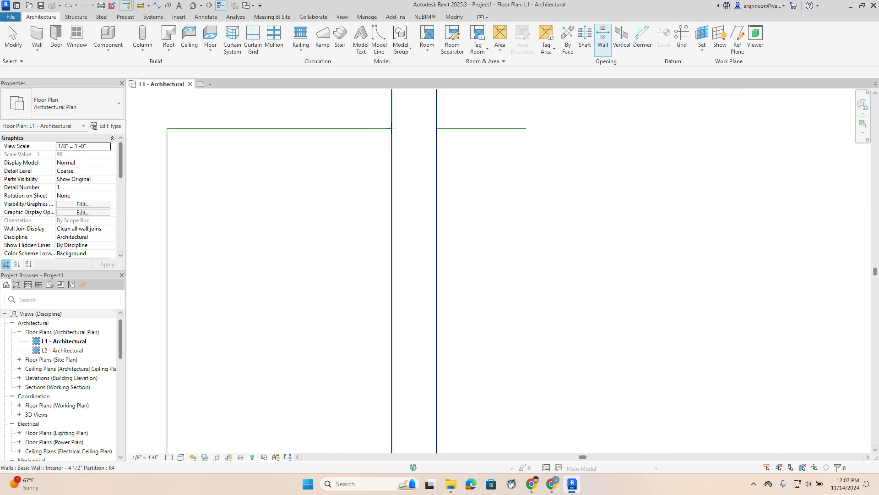
{"action": "left_click", "coordinate": [391, 128]}
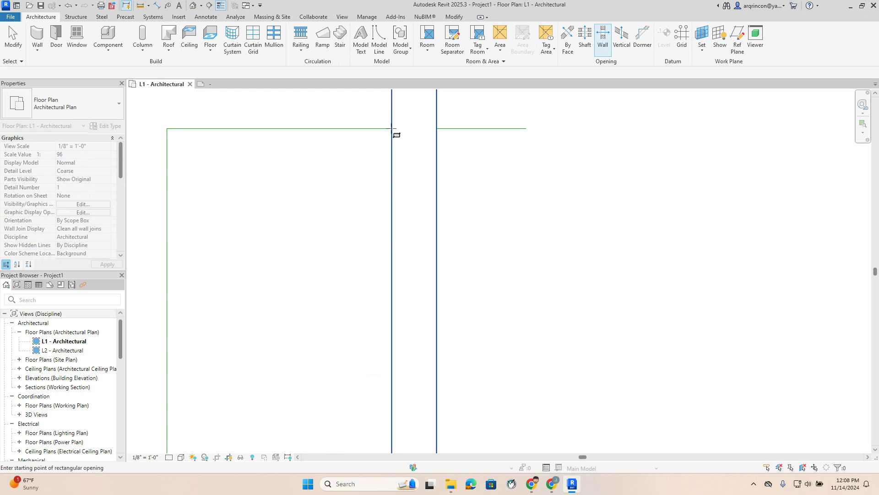
{"action": "scroll", "coordinate": [391, 128], "scroll_direction": "down", "scroll_amount": 6}
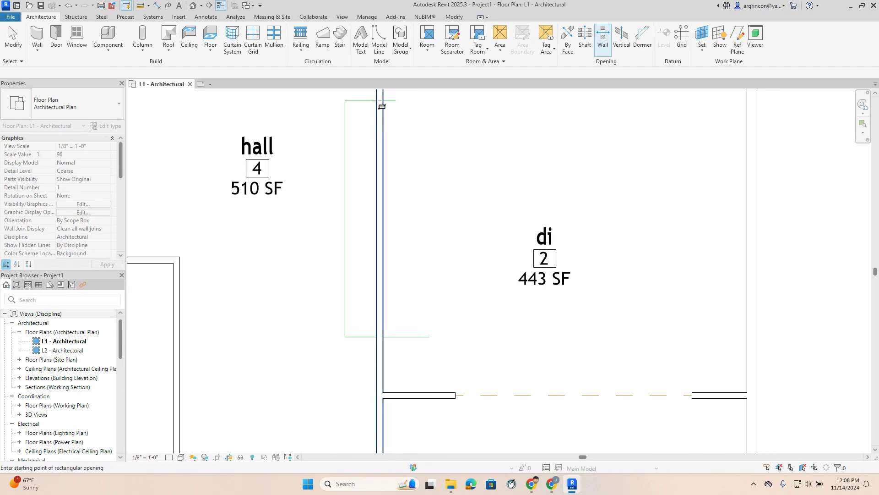
{"action": "left_click", "coordinate": [382, 107]}
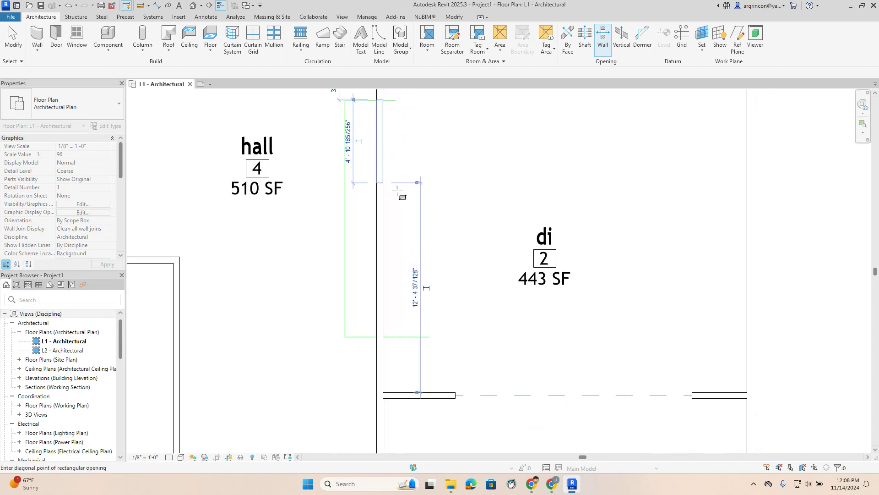
{"action": "left_click", "coordinate": [383, 337]}
{"action": "scroll", "coordinate": [451, 247], "scroll_direction": "down", "scroll_amount": 8}
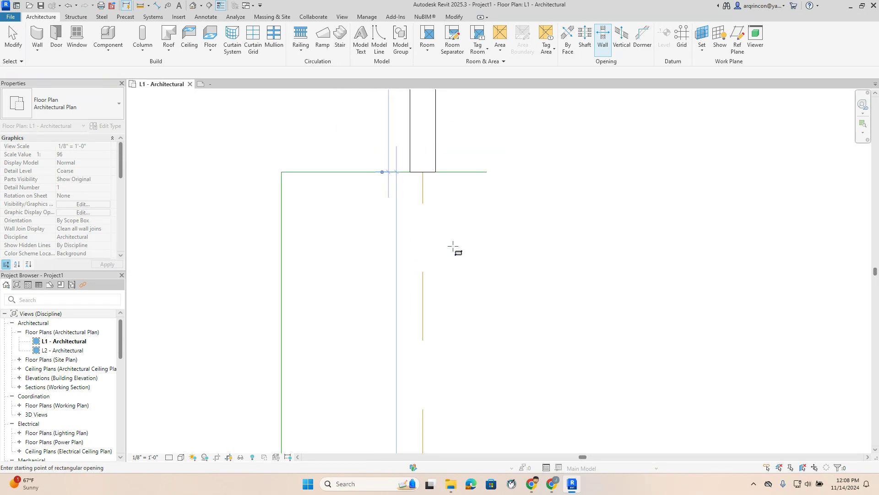
{"action": "middle_click_drag", "start_coordinate": [508, 262], "coordinate": [482, 193]}
{"action": "key", "text": "Escape"}
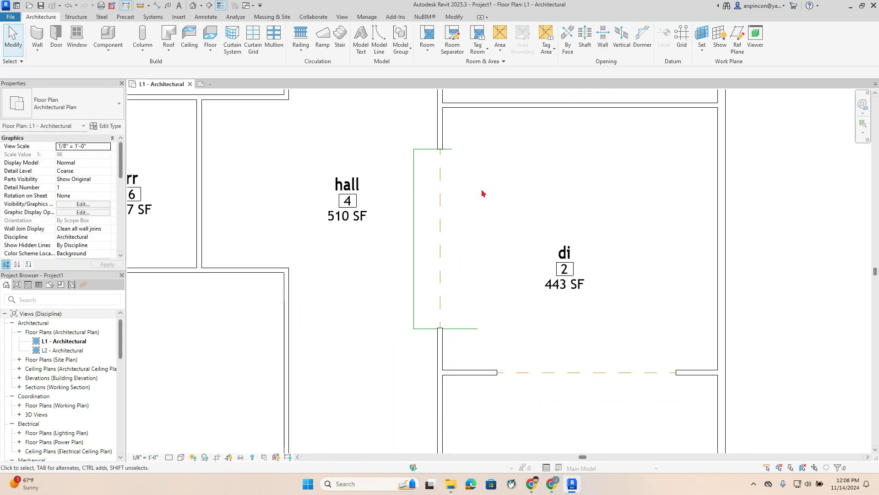
- Delete the remaining vertical and horizontal guide lines around the hall-dining opening
{"action": "left_click", "coordinate": [414, 232]}
{"action": "key", "text": "Delete"}
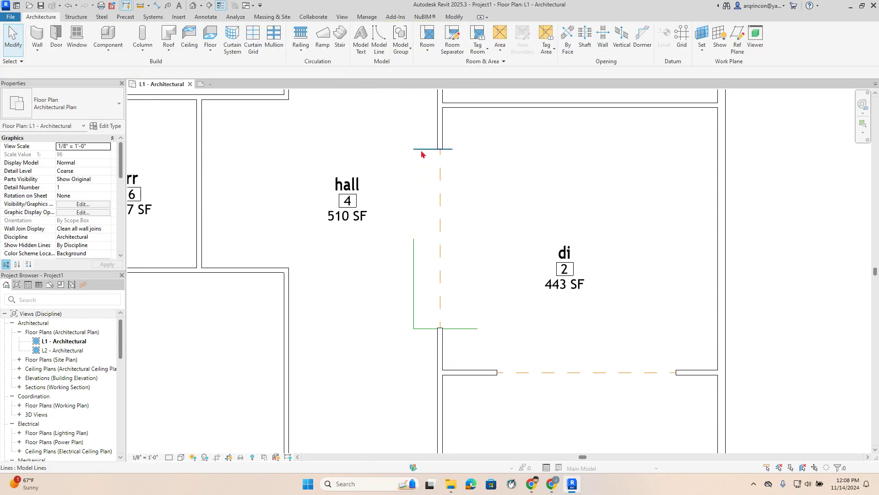
{"action": "left_click", "coordinate": [414, 275]}
{"action": "key", "text": "Delete"}
{"action": "left_click", "coordinate": [458, 328]}
{"action": "key", "text": "Delete"}
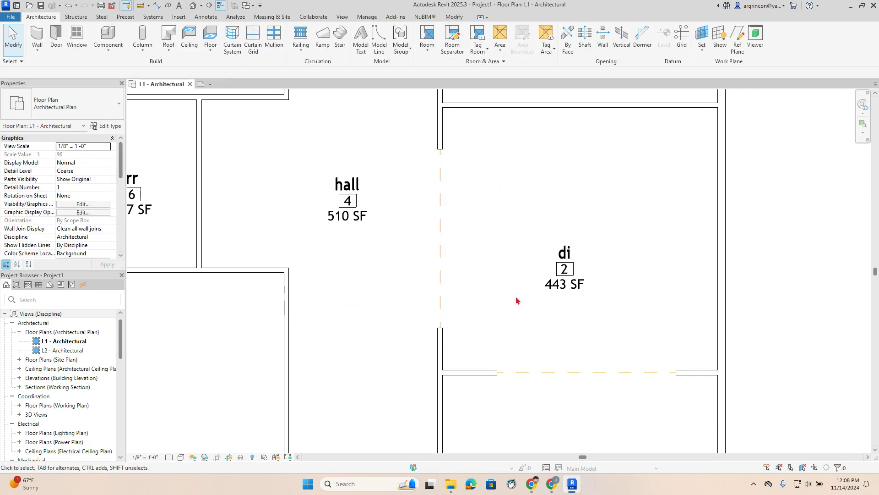
- Examine the dining room's boundary along the separation lines at the hall and living room openings
{"action": "left_click", "coordinate": [542, 289]}
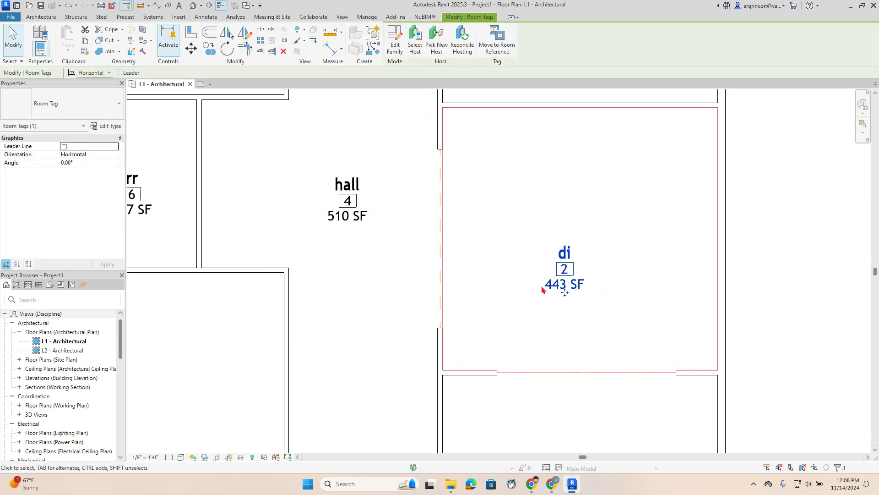
{"action": "key", "text": "Escape"}
{"action": "key", "text": "Tab"}
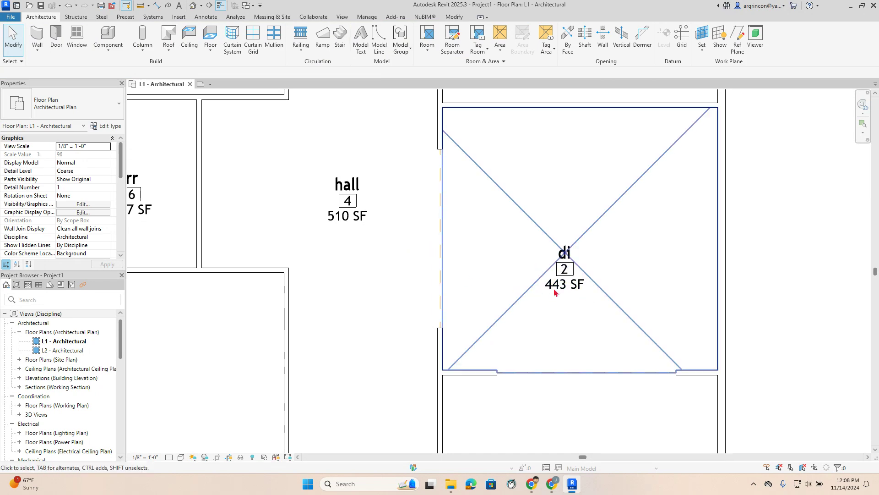
{"action": "scroll", "coordinate": [495, 263], "scroll_direction": "down", "scroll_amount": 4}
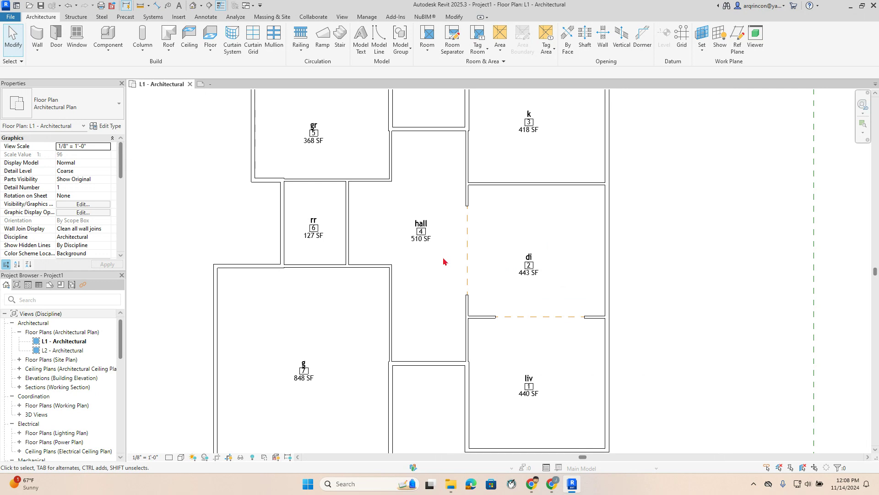
{"action": "scroll", "coordinate": [427, 238], "scroll_direction": "up", "scroll_amount": 2}
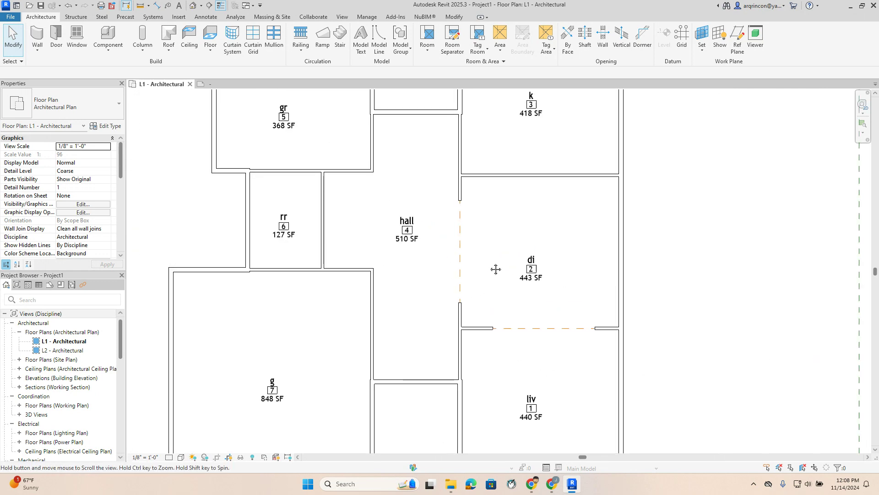